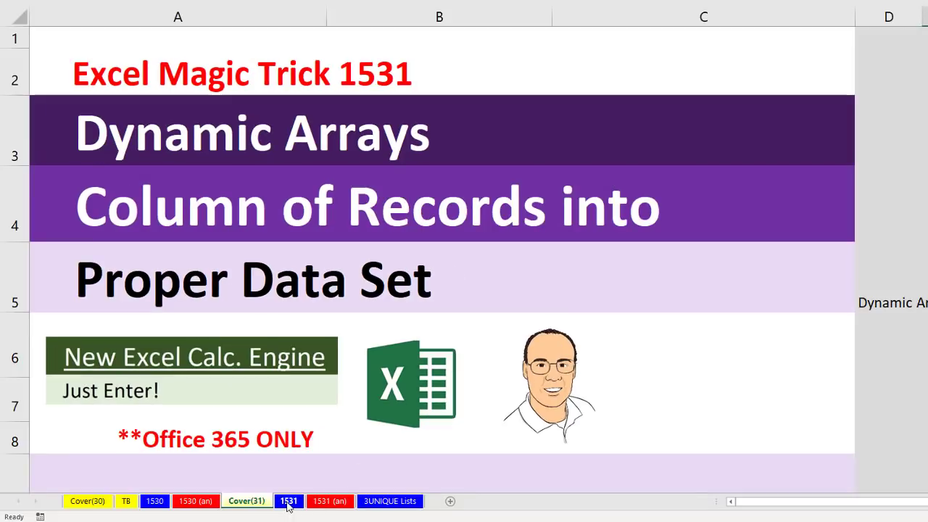
Step: Open the 1531 worksheet and examine the first two record blocks in columns A and B
{"action": "left_click", "coordinate": [289, 501]}
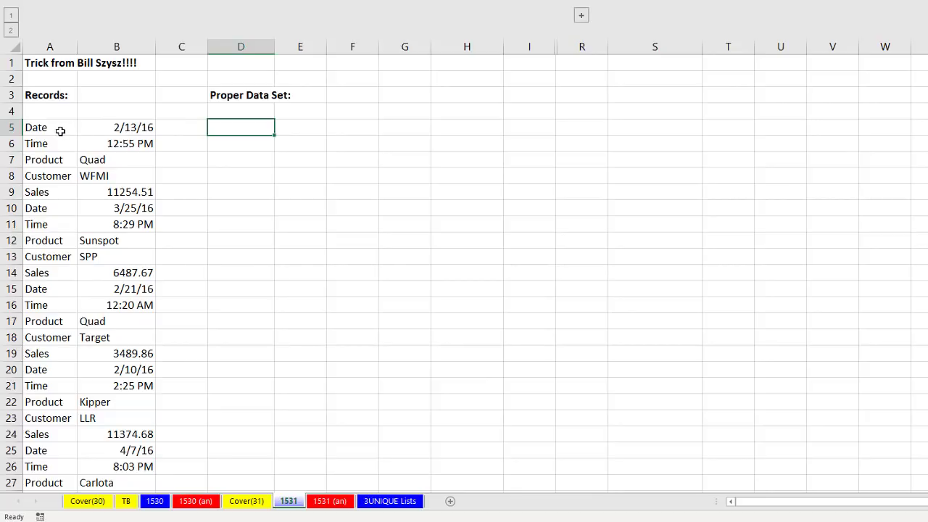
{"action": "left_click_drag", "start_coordinate": [50, 128], "coordinate": [108, 190]}
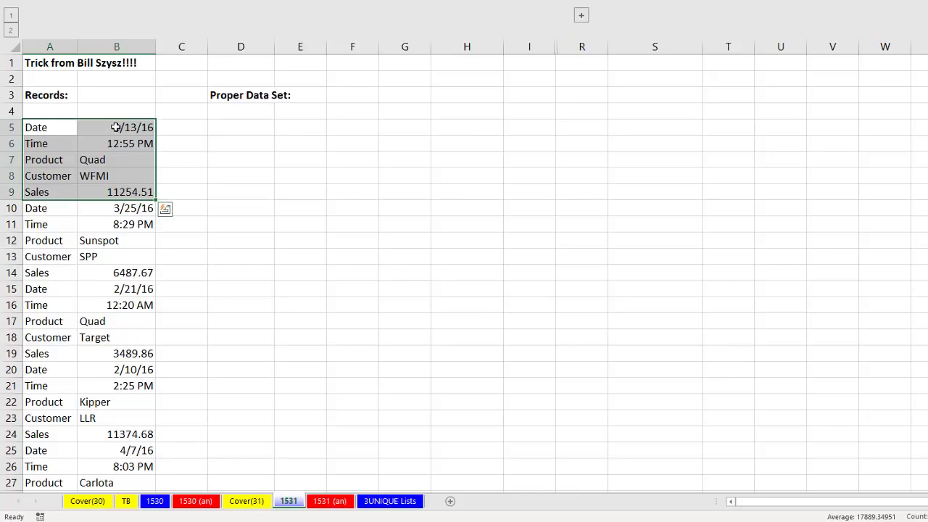
{"action": "left_click_drag", "start_coordinate": [116, 127], "coordinate": [121, 272]}
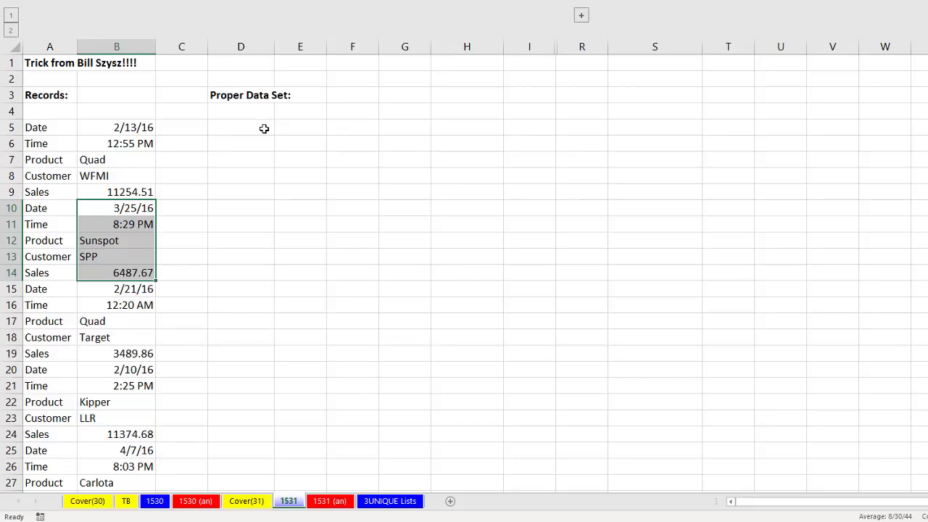
Step: Create the data set headers in D5 with the formula =TRANSPOSE(A5:A9)
{"action": "left_click", "coordinate": [264, 129]}
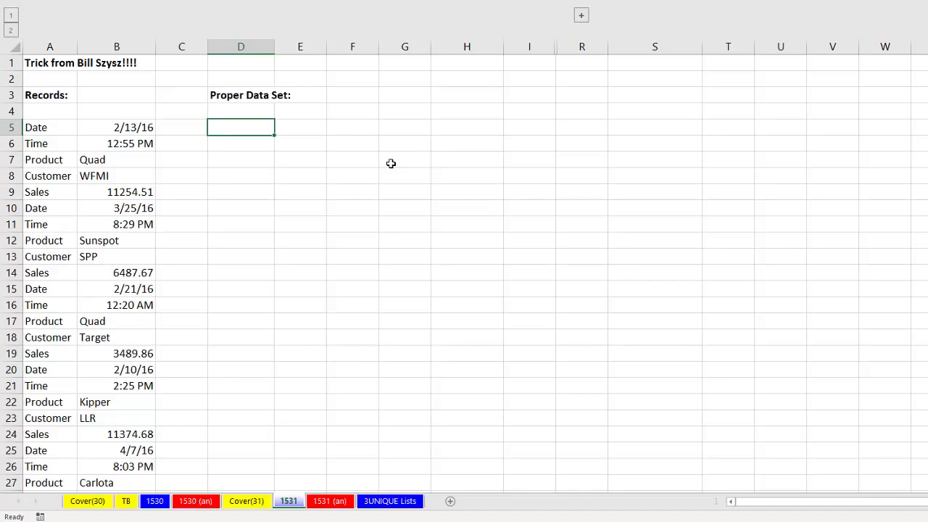
{"action": "type", "text": "=tr"}
{"action": "key", "text": "Tab"}
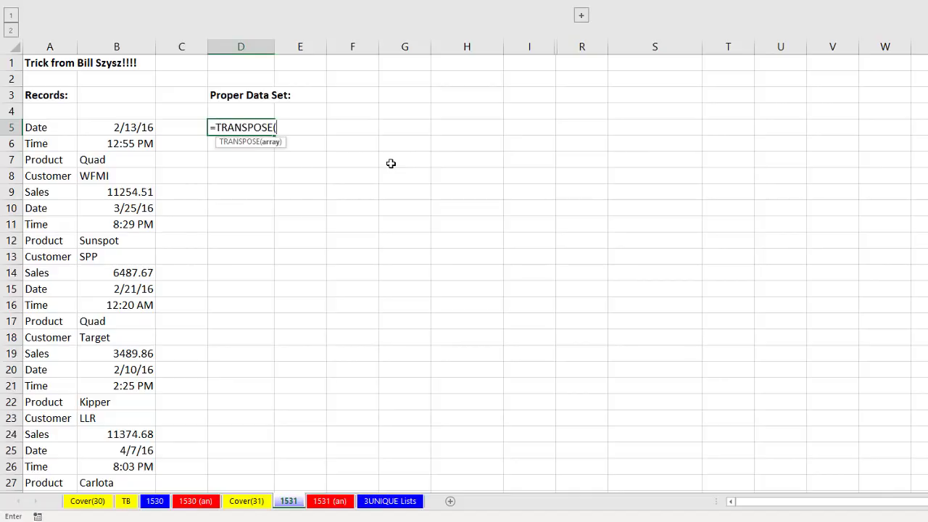
{"action": "left_click_drag", "start_coordinate": [56, 126], "coordinate": [53, 190]}
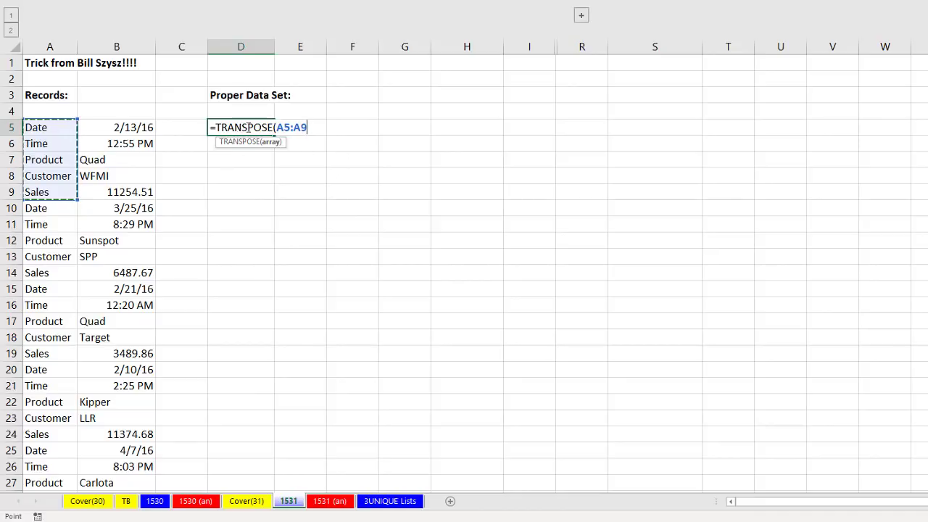
{"action": "key", "text": "Return"}
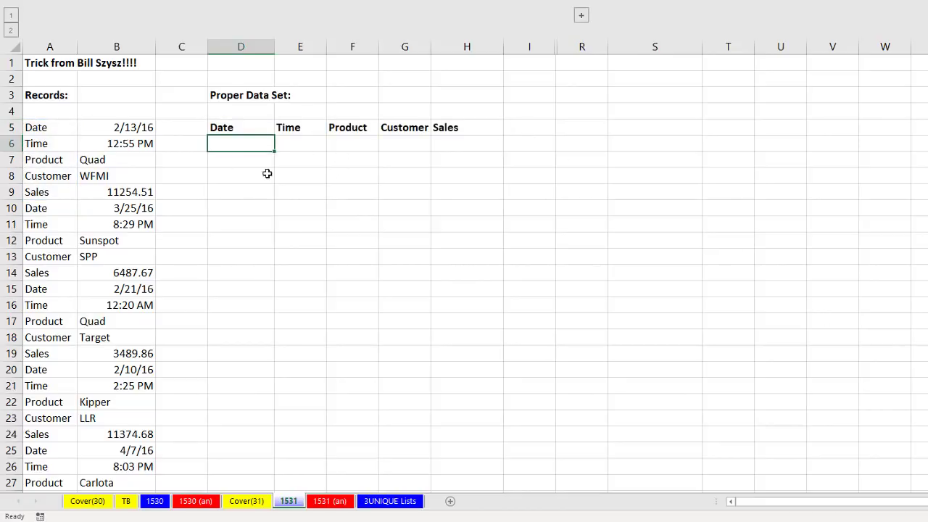
Step: Inspect the spilled formula behind the Date, Time and Product headers in row 5
{"action": "left_click", "coordinate": [247, 129]}
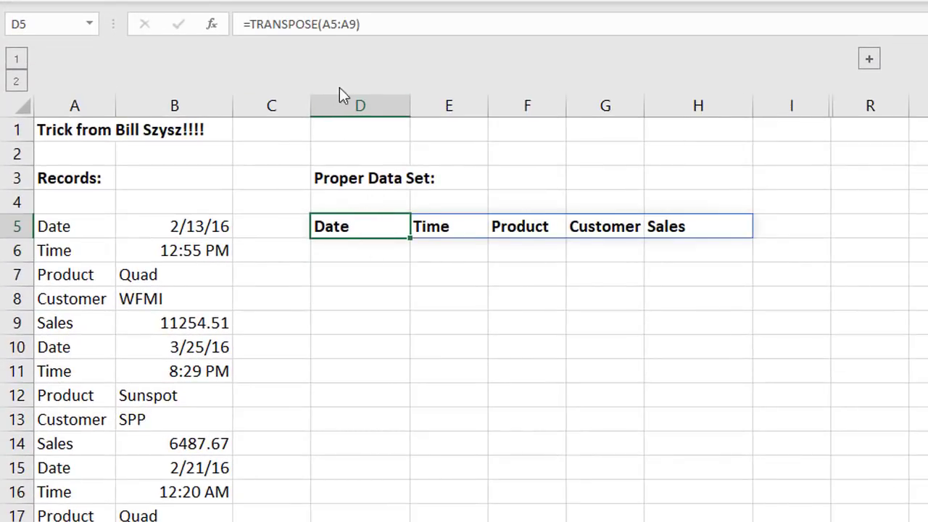
{"action": "left_click", "coordinate": [441, 229]}
{"action": "left_click", "coordinate": [519, 231]}
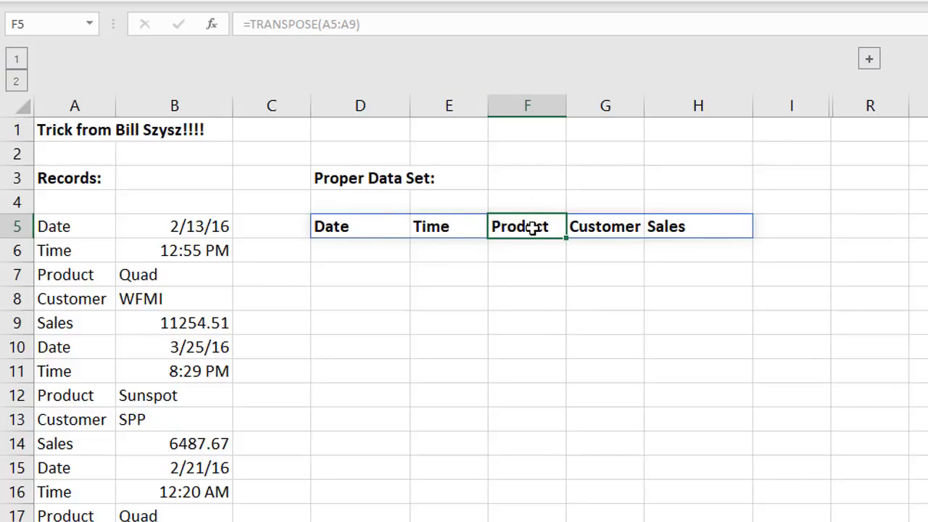
Step: Test a reference to the Product header F5 from cell G3, and clear the test cell
{"action": "left_click", "coordinate": [632, 177]}
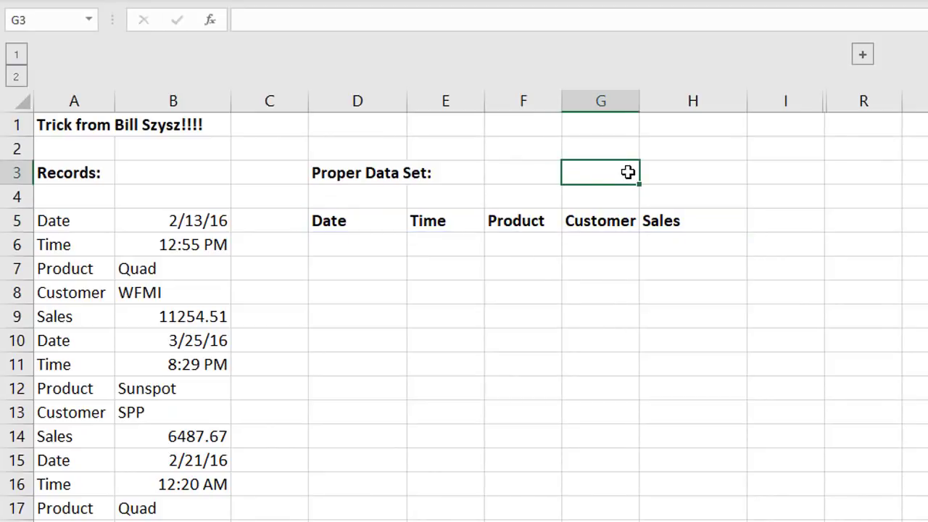
{"action": "type", "text": "="}
{"action": "left_click", "coordinate": [517, 219]}
{"action": "key", "text": "Return"}
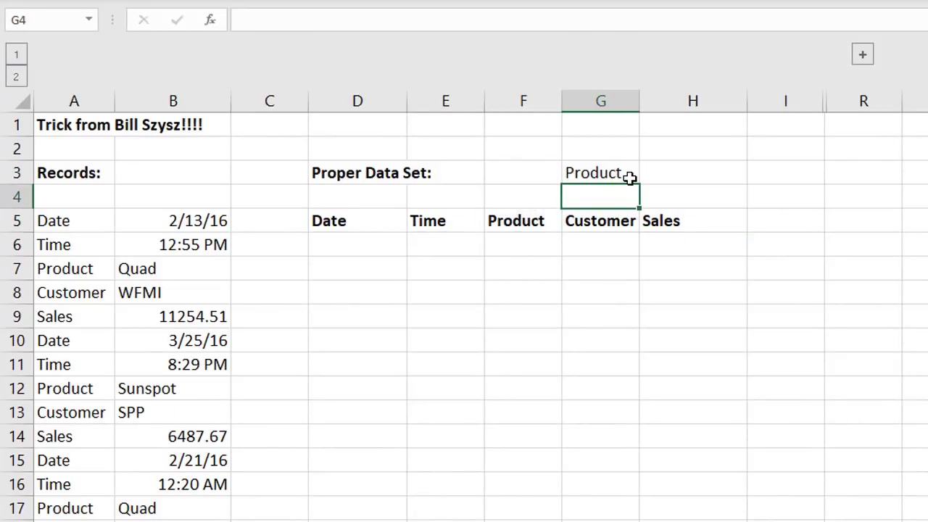
{"action": "left_click", "coordinate": [629, 176]}
{"action": "key", "text": "Delete"}
{"action": "left_click", "coordinate": [530, 222]}
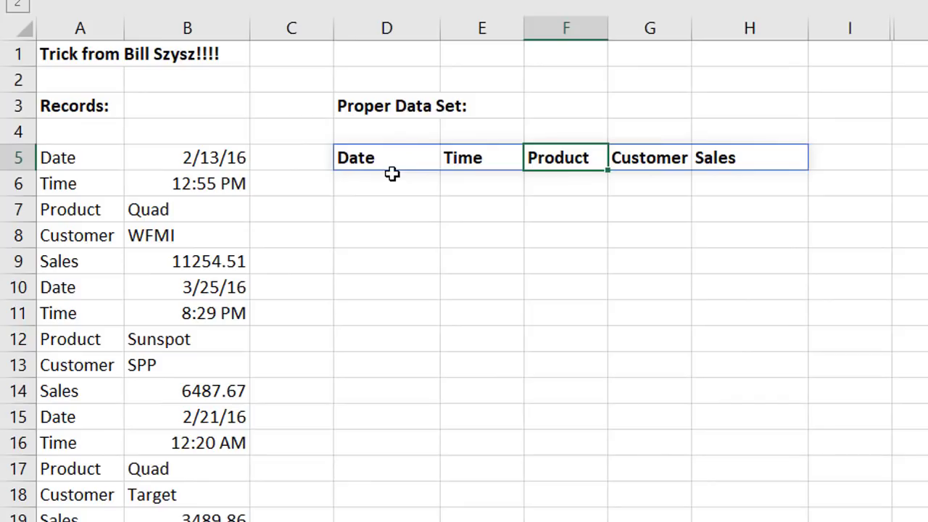
Step: Examine the record values in column B from row 5 down to the last entry
{"action": "left_click", "coordinate": [361, 251]}
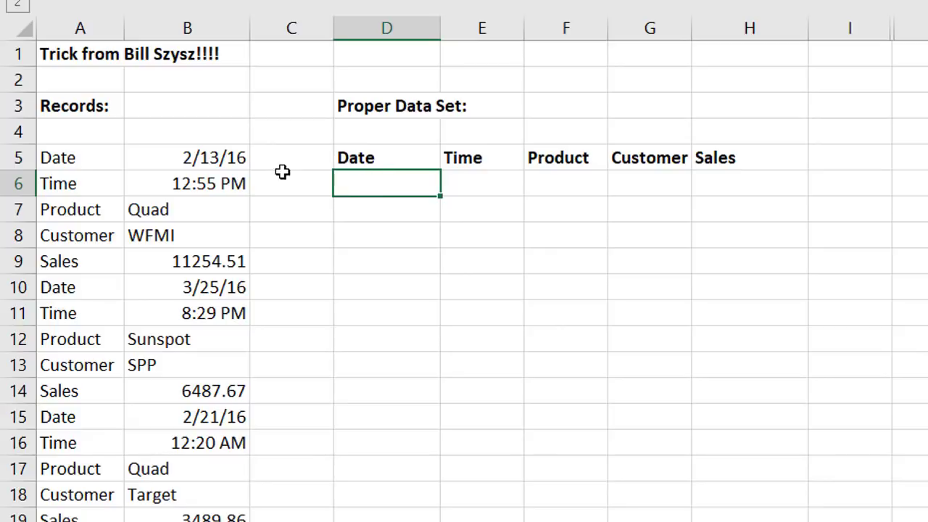
{"action": "left_click_drag", "start_coordinate": [228, 155], "coordinate": [183, 390]}
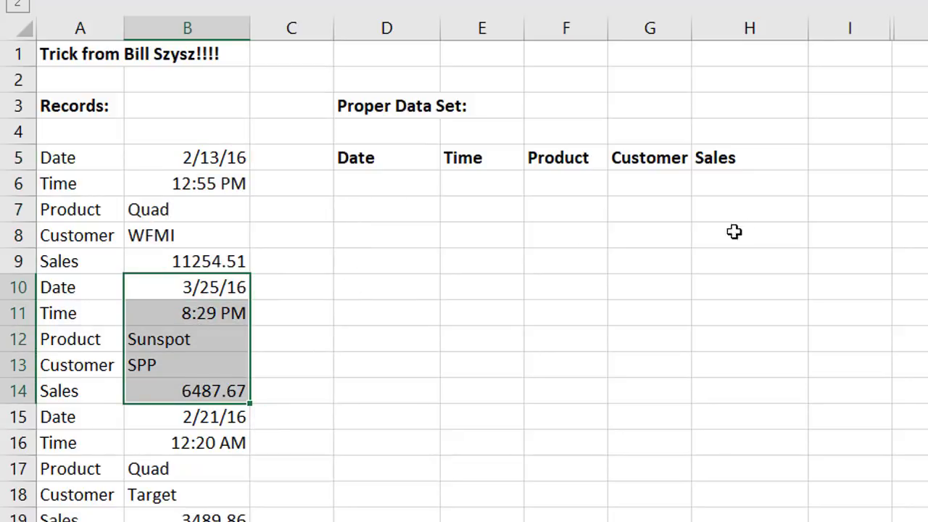
{"action": "left_click", "coordinate": [198, 158]}
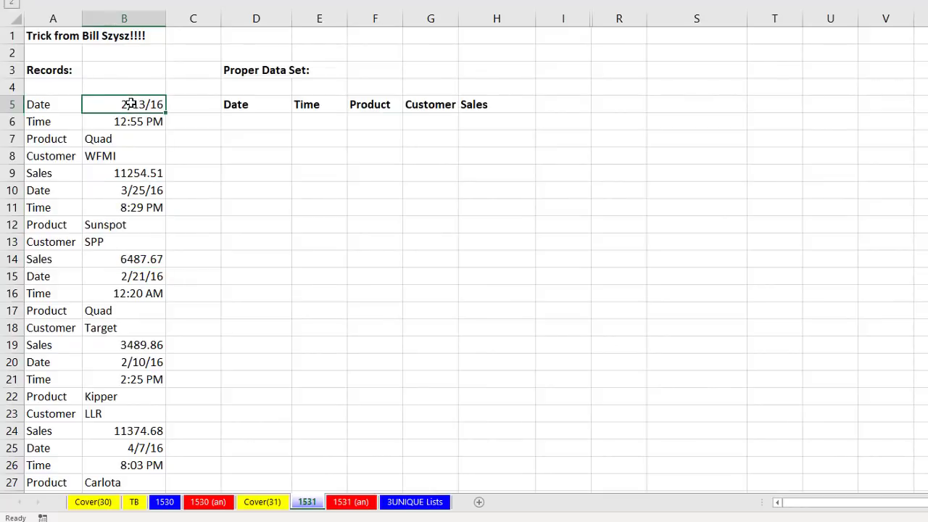
{"action": "key", "text": "ctrl+Down"}
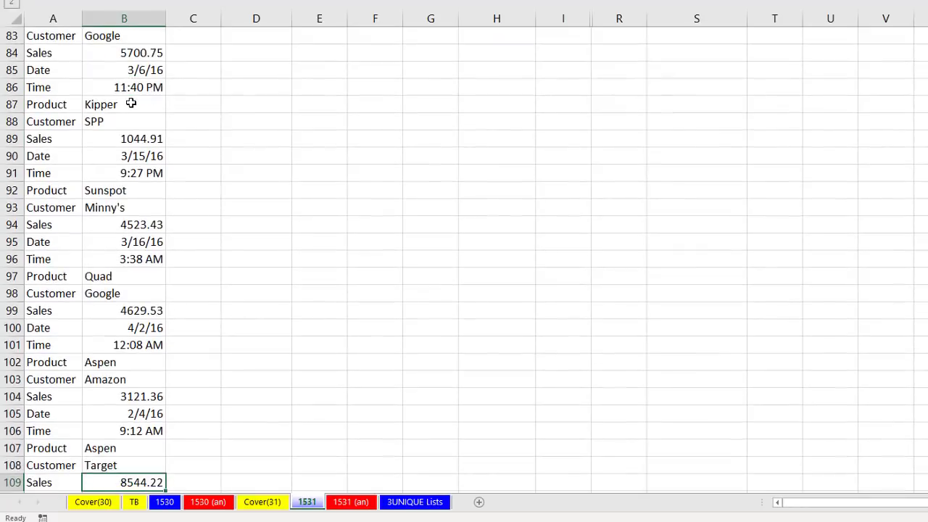
{"action": "scroll", "coordinate": [202, 255], "scroll_direction": "down", "scroll_amount": 2}
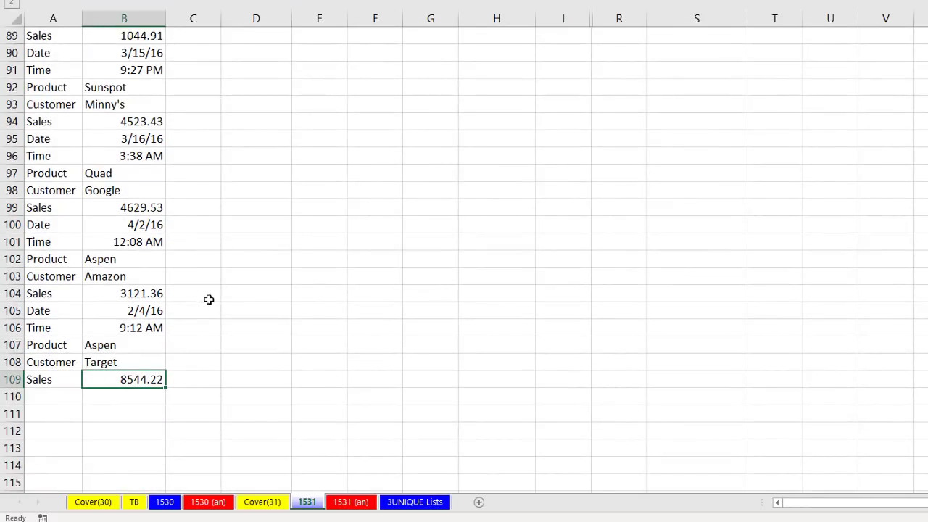
{"action": "key", "text": "ctrl+Up"}
Step: Enter the test formula =INDEX(B5:B8,{1,2;3,4}) in cell D6 to return values in a two-by-two array
{"action": "left_click", "coordinate": [256, 121]}
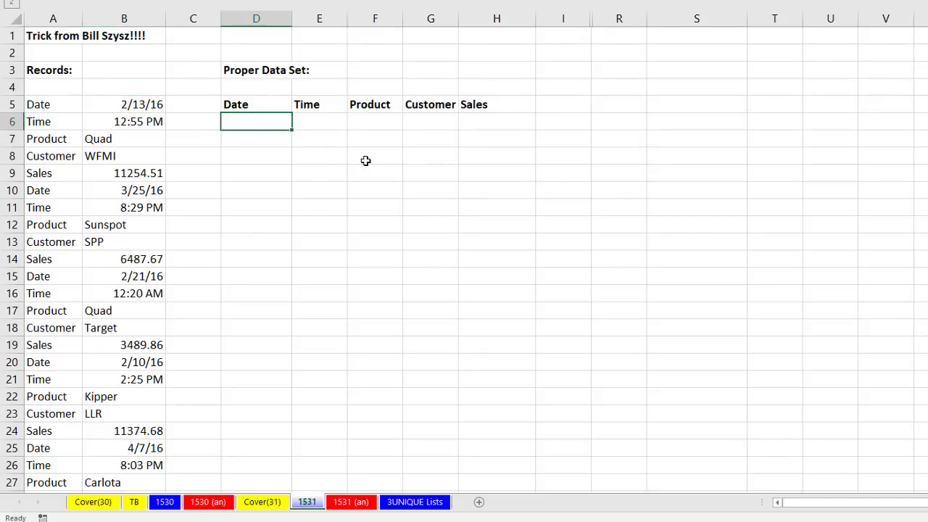
{"action": "type", "text": "=in"}
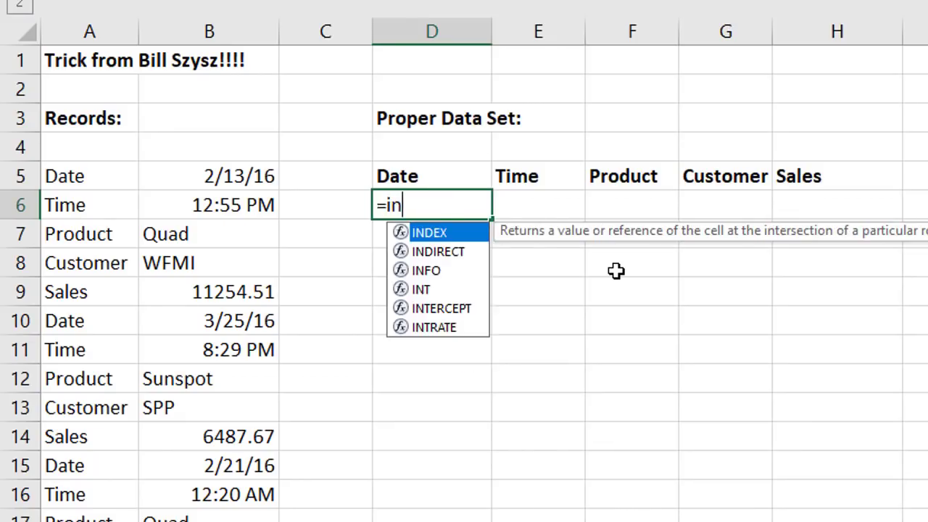
{"action": "key", "text": "Tab"}
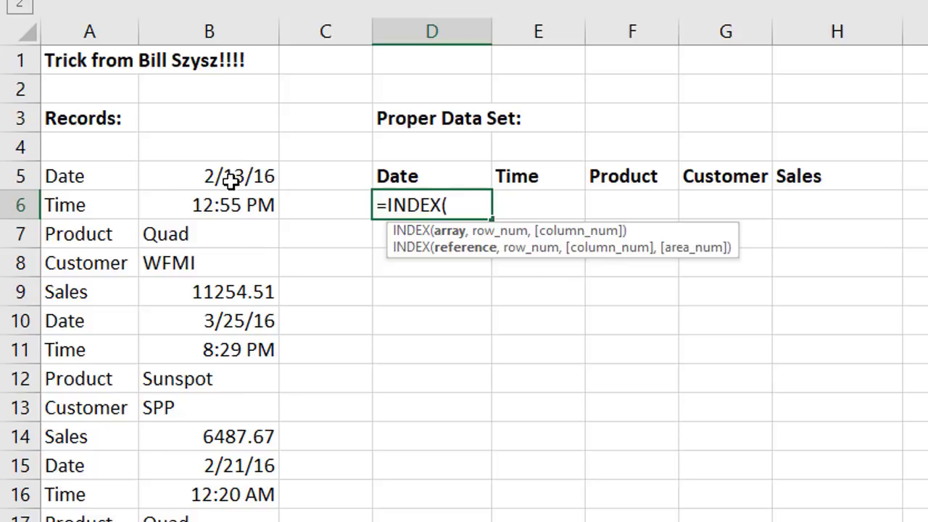
{"action": "left_click_drag", "start_coordinate": [229, 178], "coordinate": [219, 253]}
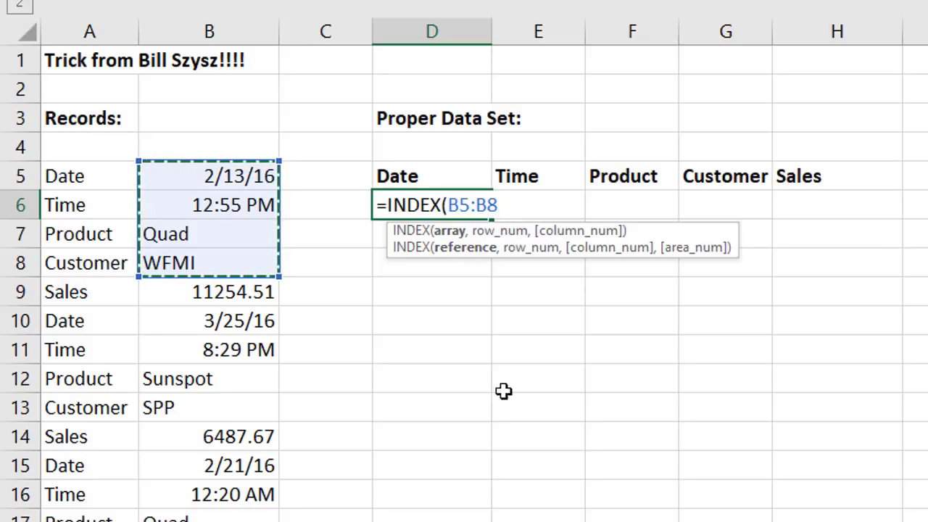
{"action": "type", "text": ",{"}
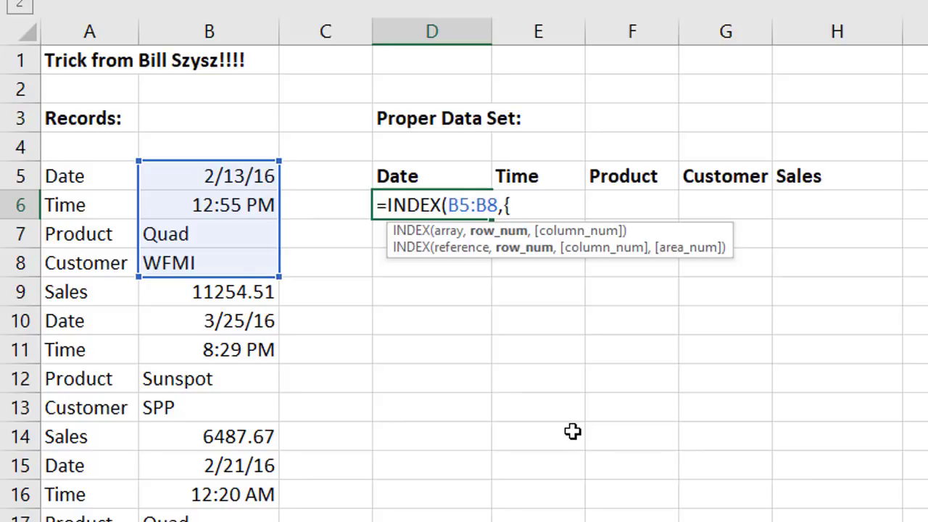
{"action": "type", "text": "1,2;3,4"}
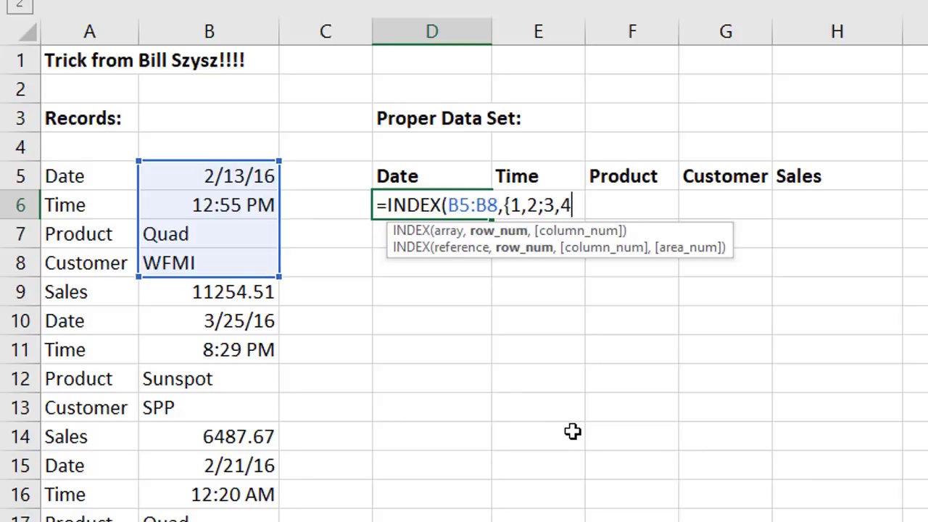
{"action": "type", "text": "}"}
{"action": "left_click", "coordinate": [515, 237]}
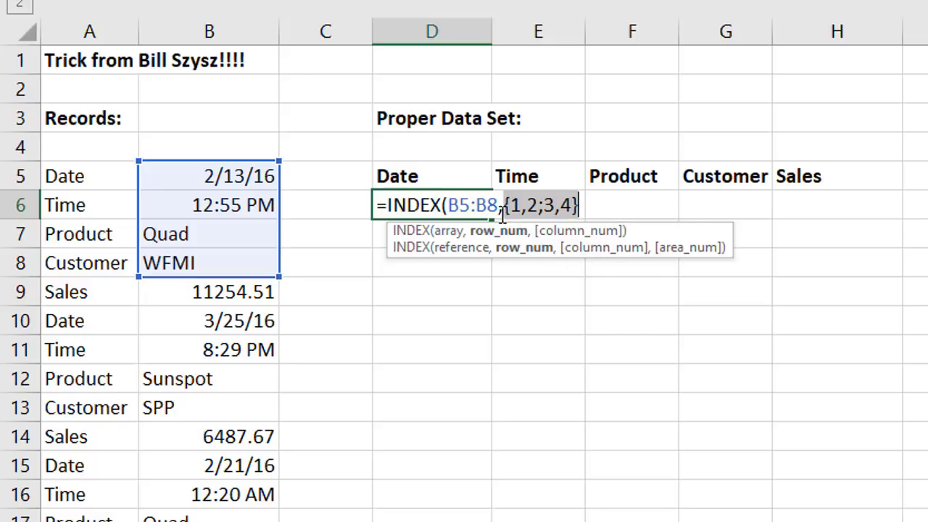
{"action": "left_click", "coordinate": [587, 204]}
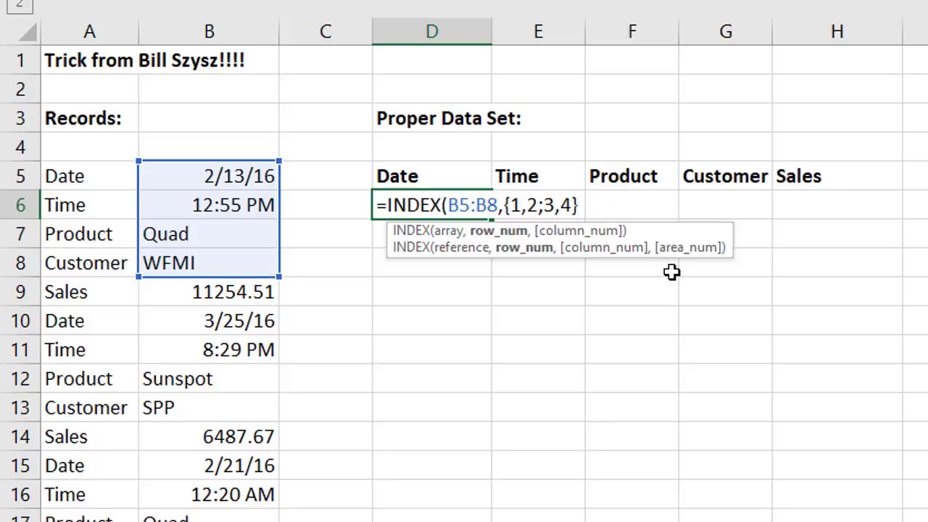
{"action": "type", "text": ")"}
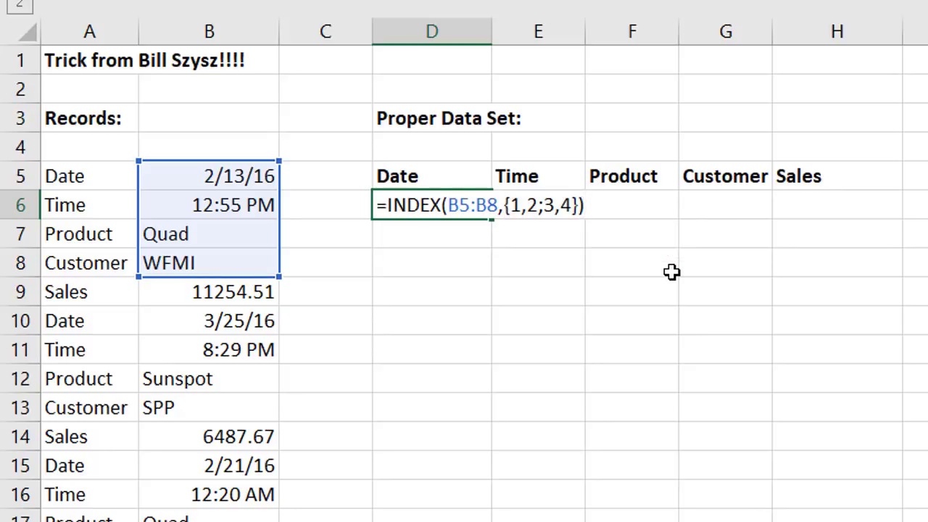
{"action": "key", "text": "Return"}
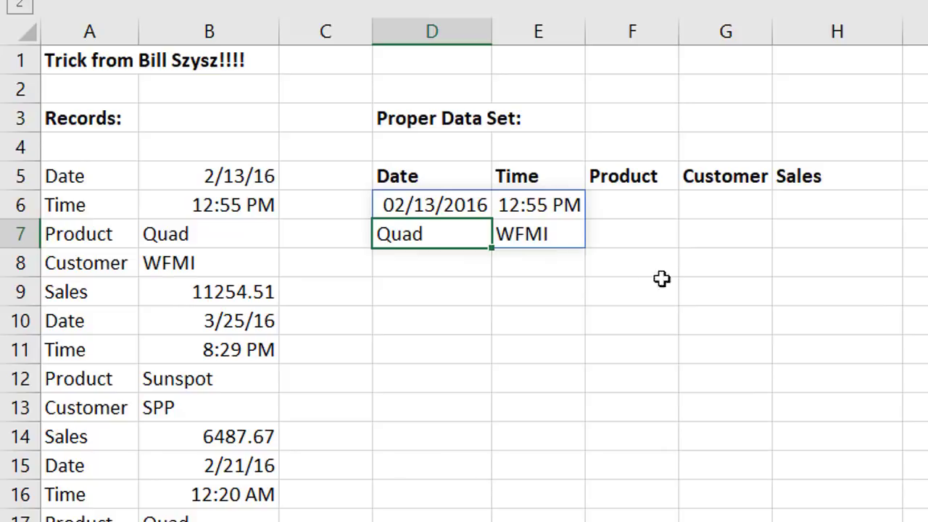
Step: Review the INDEX test formula in D6 and delete it
{"action": "double_click", "coordinate": [468, 202]}
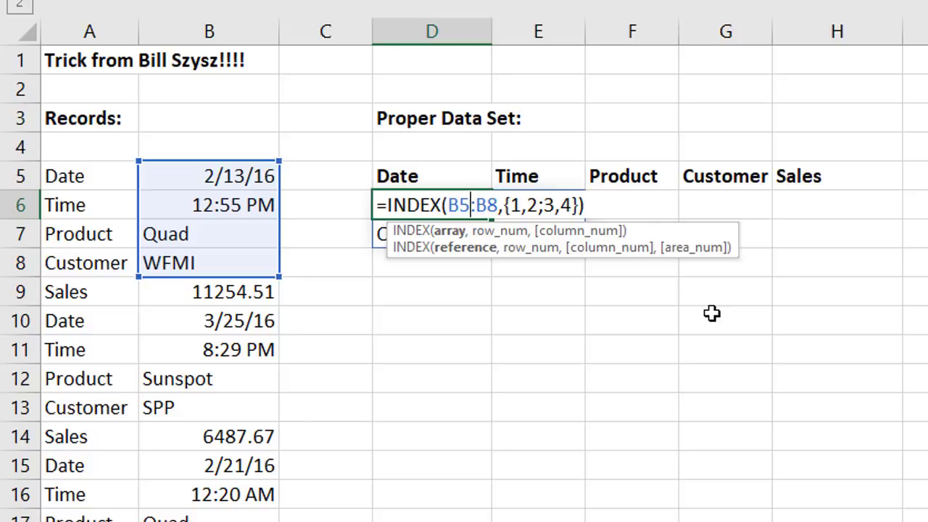
{"action": "key", "text": "Escape"}
{"action": "key", "text": "Delete"}
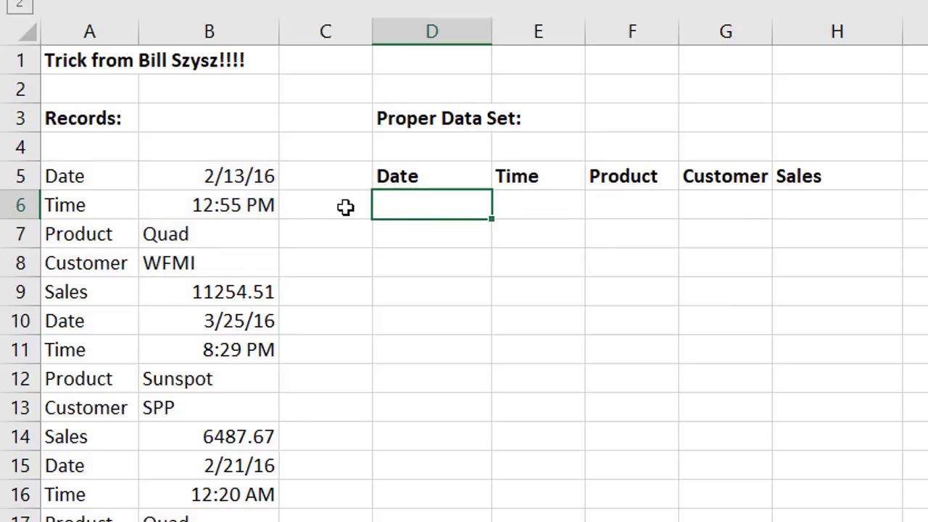
Step: Compare the five-row record blocks in column B with the target rows and columns under the data set headers
{"action": "left_click", "coordinate": [247, 176]}
{"action": "left_click_drag", "start_coordinate": [247, 177], "coordinate": [259, 292]}
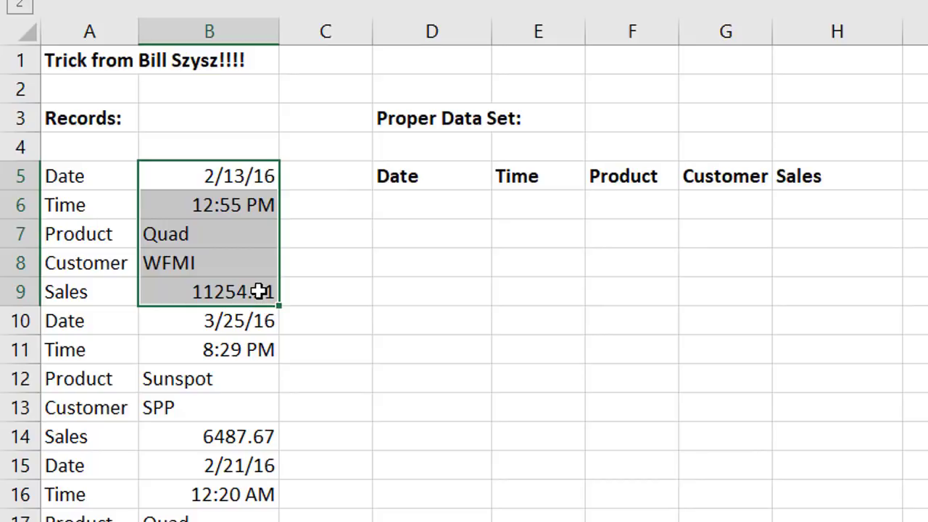
{"action": "left_click_drag", "start_coordinate": [207, 331], "coordinate": [227, 429]}
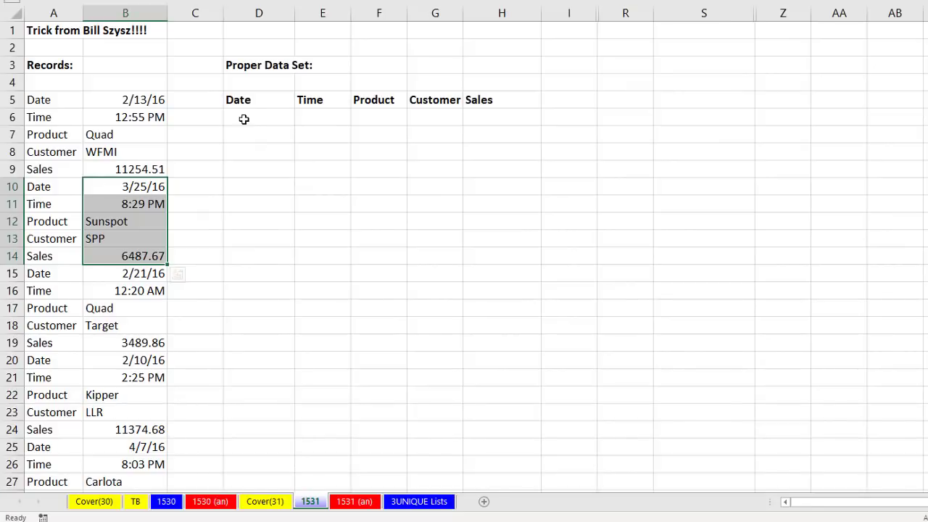
{"action": "left_click_drag", "start_coordinate": [407, 207], "coordinate": [794, 198]}
{"action": "left_click_drag", "start_coordinate": [476, 113], "coordinate": [485, 135]}
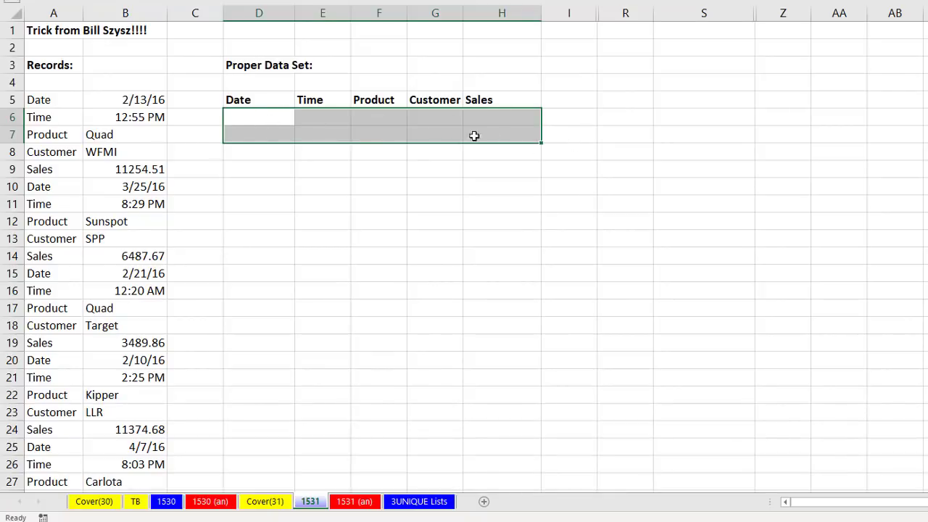
{"action": "left_click", "coordinate": [257, 119]}
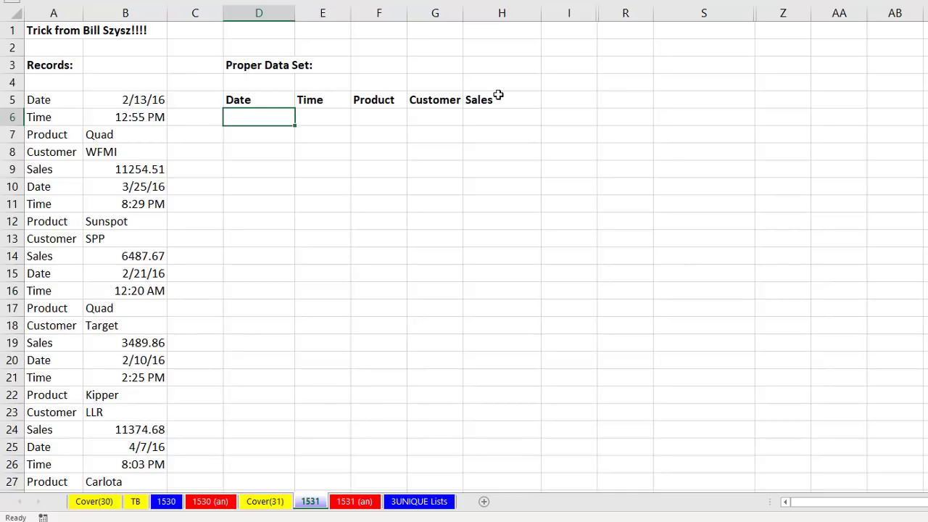
{"action": "left_click_drag", "start_coordinate": [255, 142], "coordinate": [264, 395]}
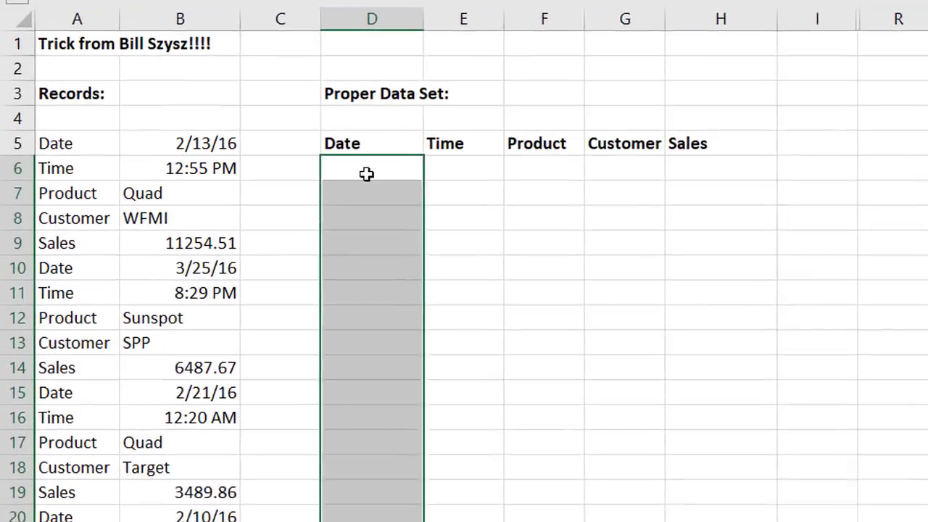
Step: Start a SEQUENCE formula in D6 with ROWS(B5:B109) as the rows argument
{"action": "left_click", "coordinate": [259, 117]}
{"action": "type", "text": "=seq"}
{"action": "key", "text": "Tab"}
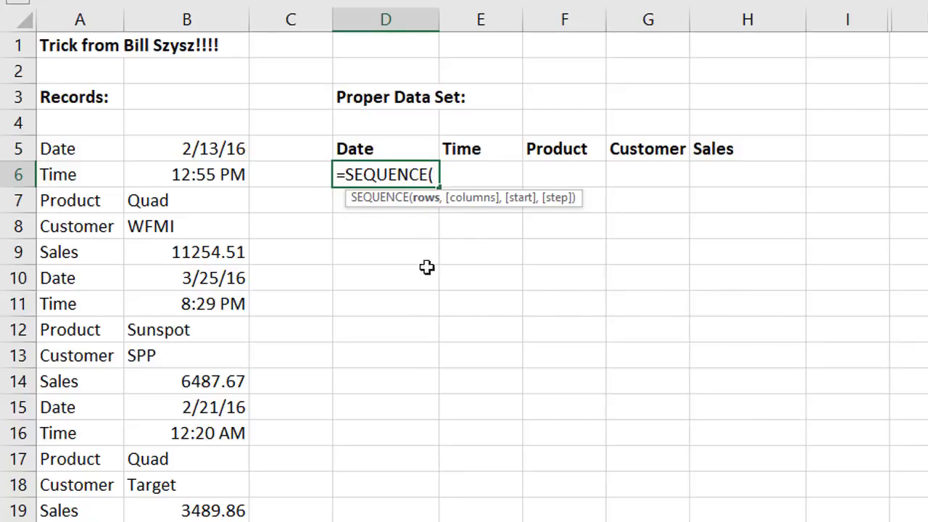
{"action": "type", "text": "rows"}
{"action": "key", "text": "Tab"}
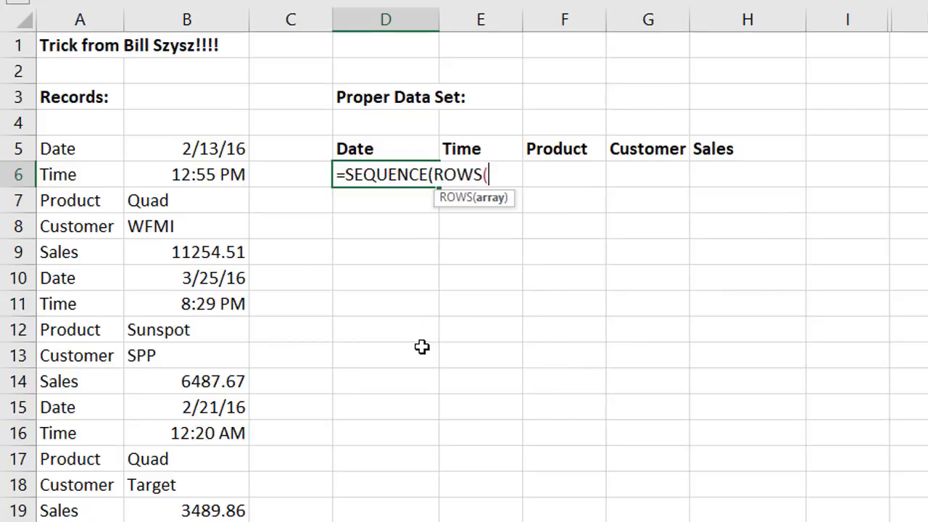
{"action": "left_click", "coordinate": [218, 148]}
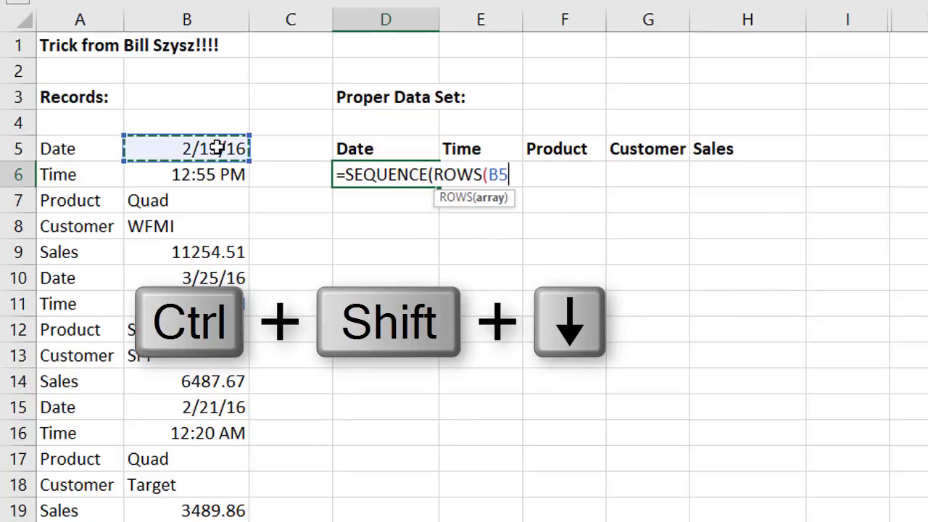
{"action": "key", "text": "ctrl+shift+Down"}
{"action": "key", "text": "ctrl+BackSpace"}
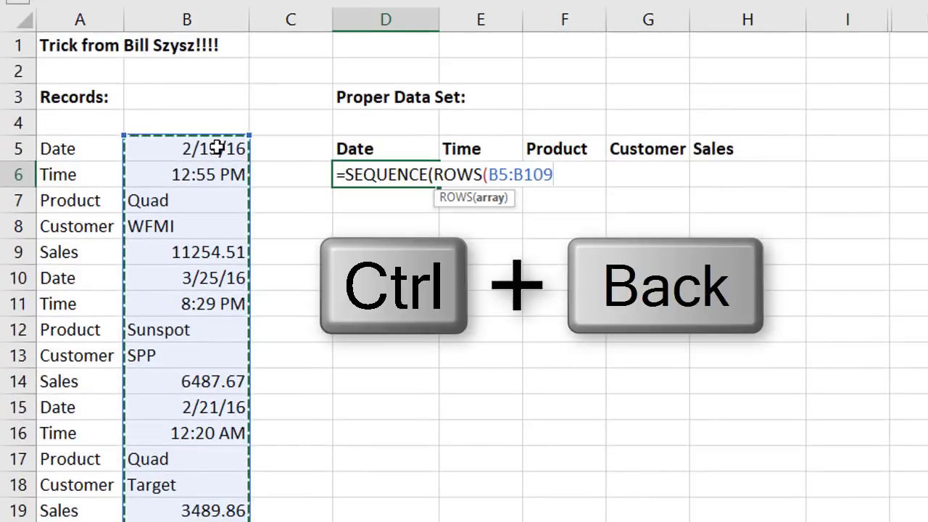
{"action": "type", "text": ")"}
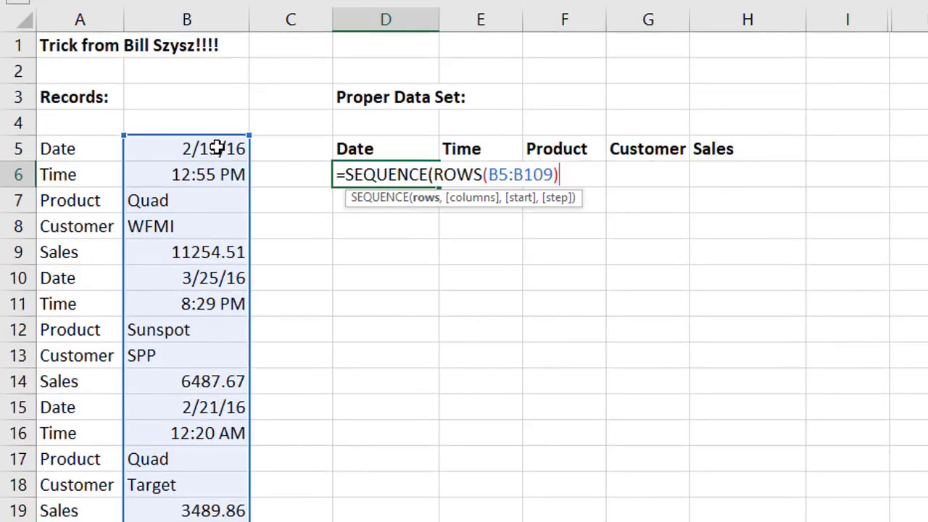
Step: Evaluate the ROWS(B5:B109) part of the D6 formula in place and restore its formula text
{"action": "left_click", "coordinate": [426, 198]}
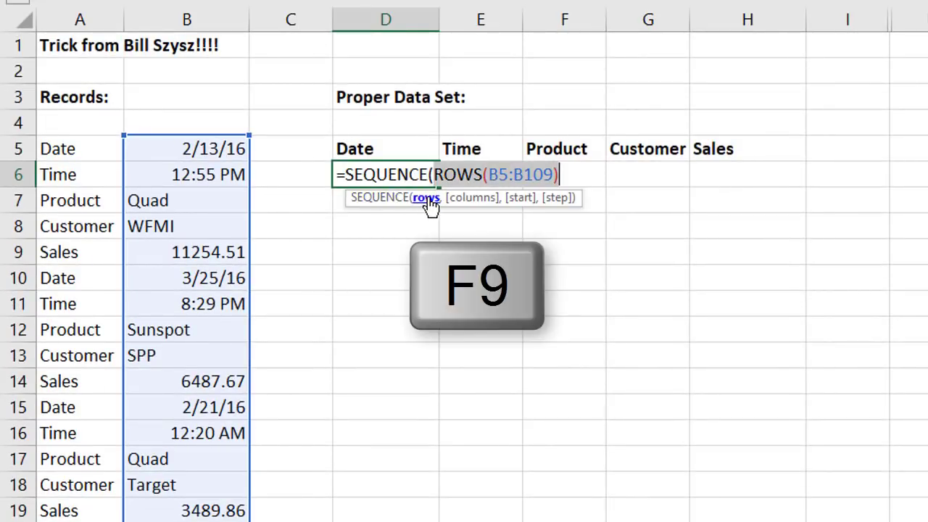
{"action": "key", "text": "F9"}
{"action": "key", "text": "ctrl+z"}
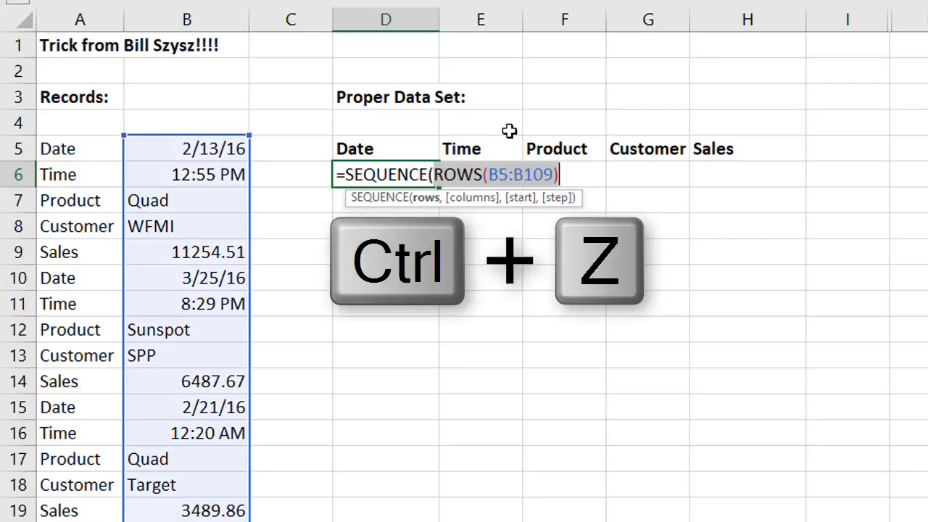
{"action": "left_click", "coordinate": [585, 177]}
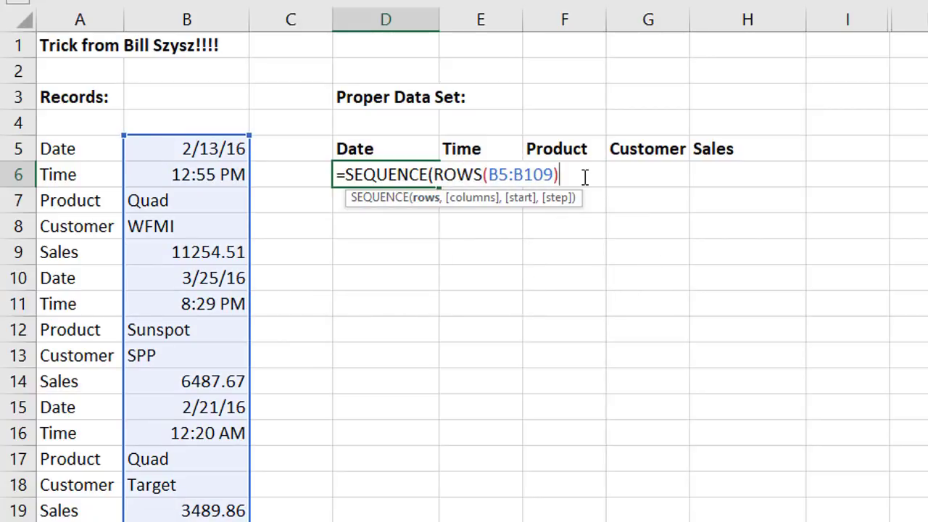
Step: Divide ROWS(B5:B109) in the SEQUENCE rows argument by ROWS(A5:A9)
{"action": "type", "text": "/rows"}
{"action": "key", "text": "Tab"}
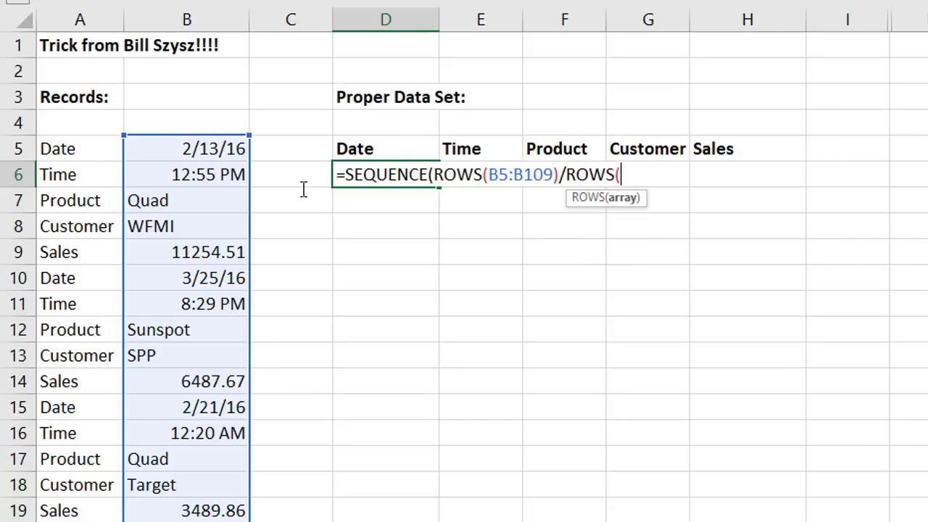
{"action": "left_click_drag", "start_coordinate": [87, 145], "coordinate": [72, 248]}
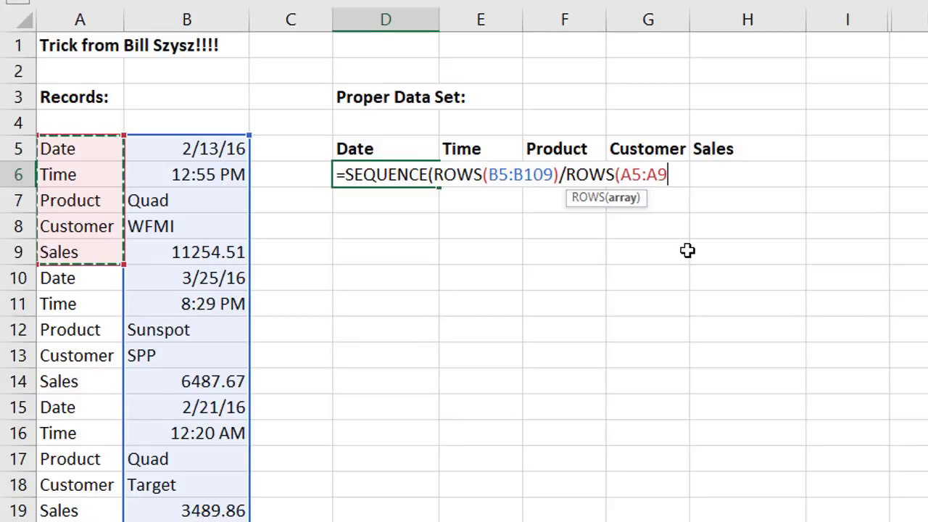
{"action": "type", "text": ")"}
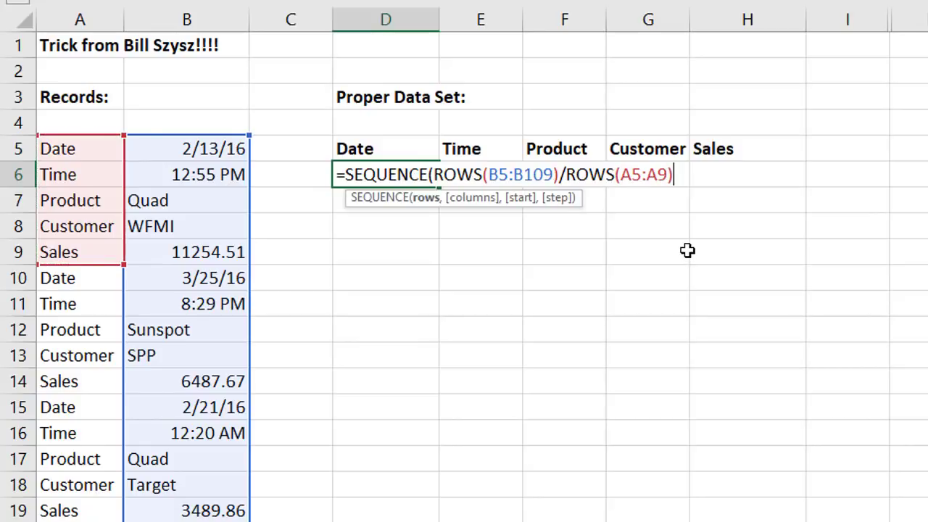
Step: Evaluate the complete rows argument, ROWS(B5:B109)/ROWS(A5:A9), and restore its formula text
{"action": "left_click", "coordinate": [428, 197]}
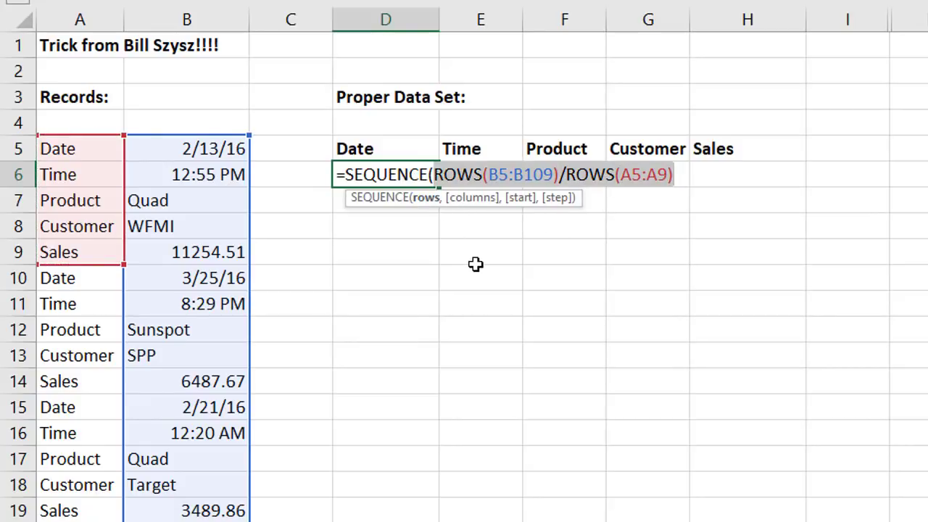
{"action": "key", "text": "F9"}
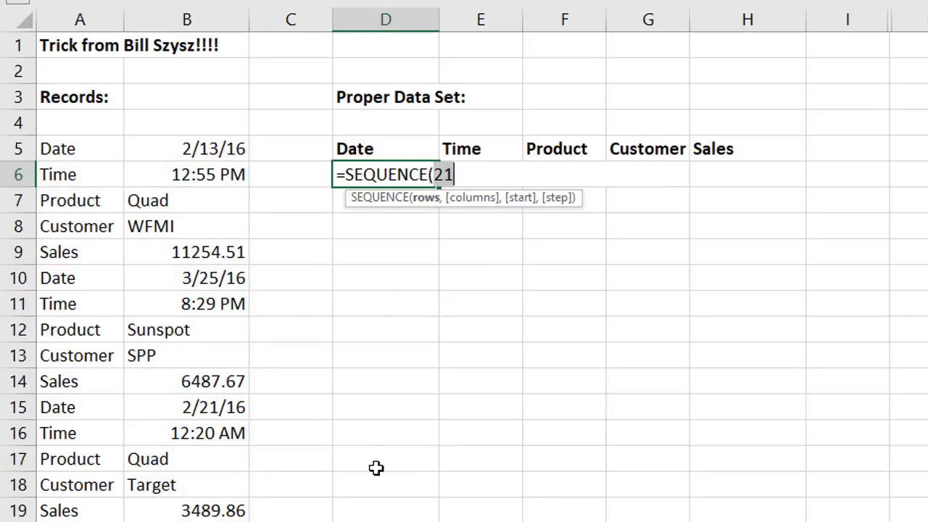
{"action": "key", "text": "ctrl+z"}
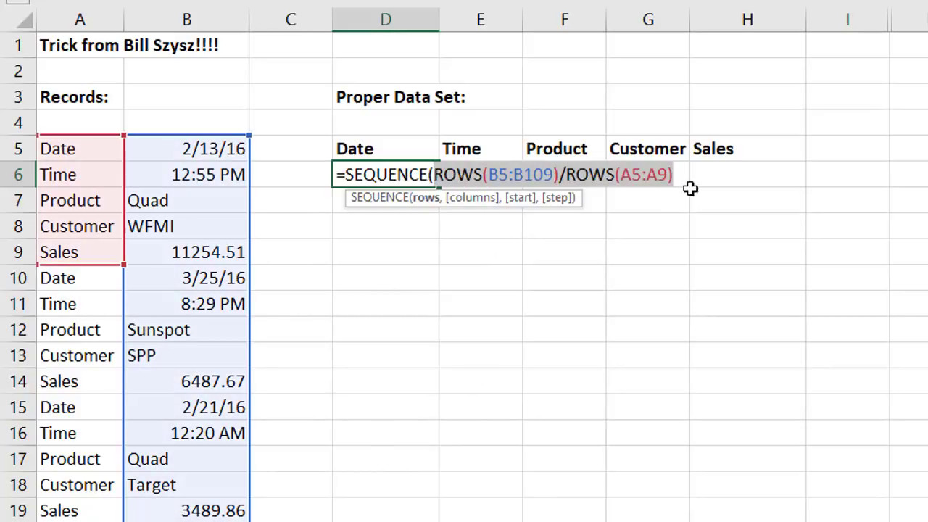
Step: Copy ROWS(A5:A9) into the SEQUENCE columns argument and enter the completed formula in D6
{"action": "left_click_drag", "start_coordinate": [676, 176], "coordinate": [571, 181]}
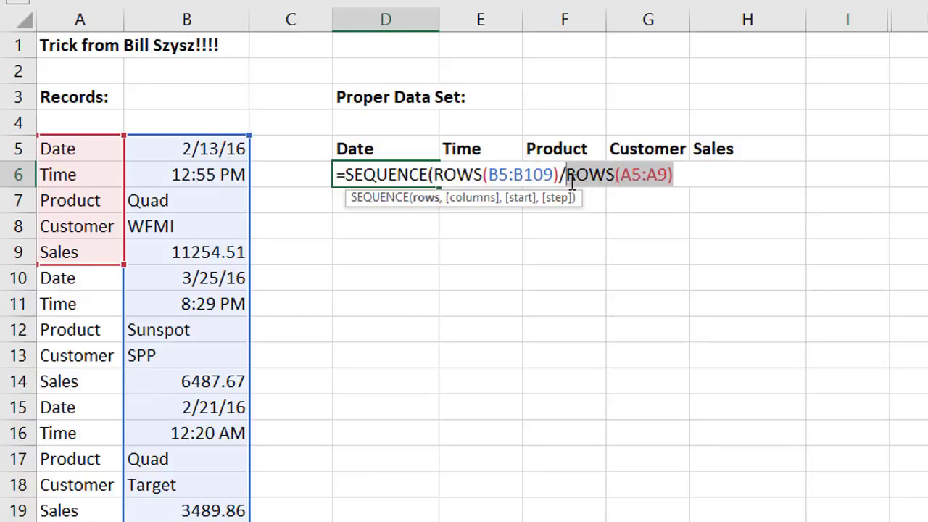
{"action": "key", "text": "ctrl+c"}
{"action": "left_click", "coordinate": [691, 179]}
{"action": "type", "text": ","}
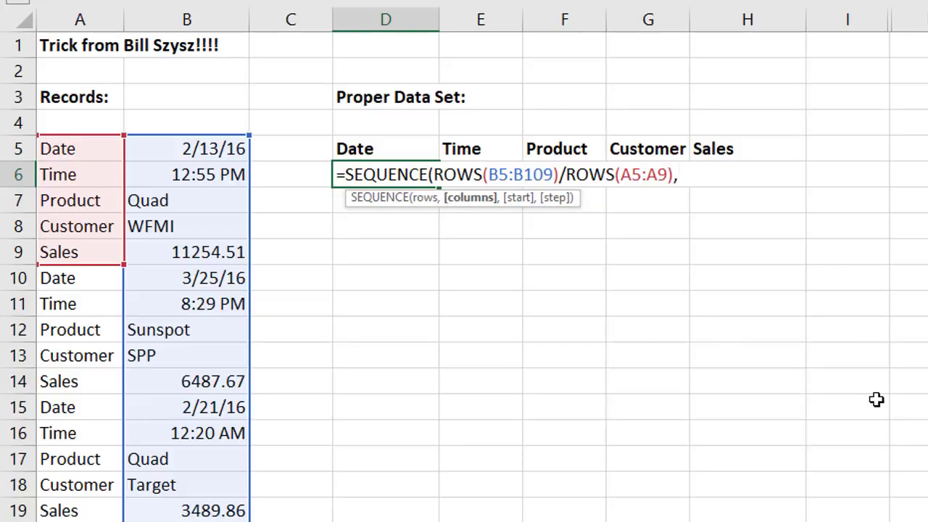
{"action": "key", "text": "ctrl+v"}
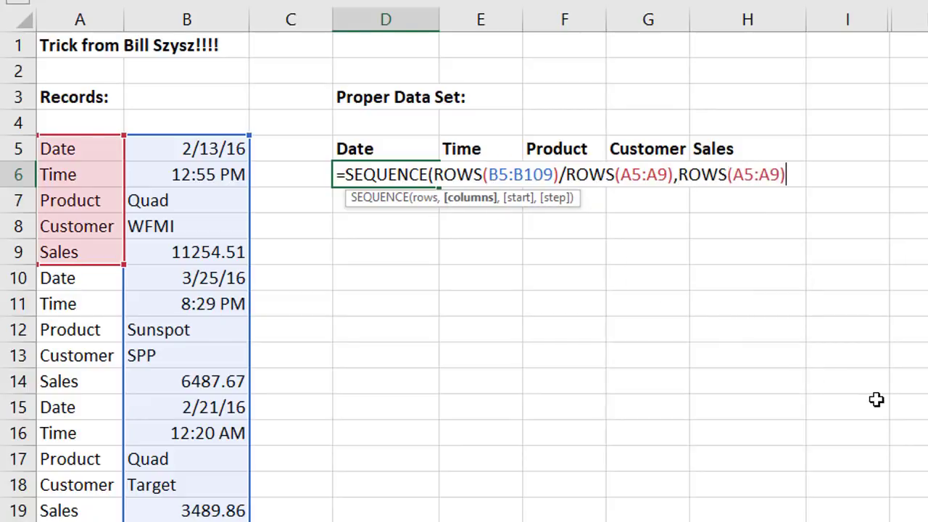
{"action": "type", "text": ")"}
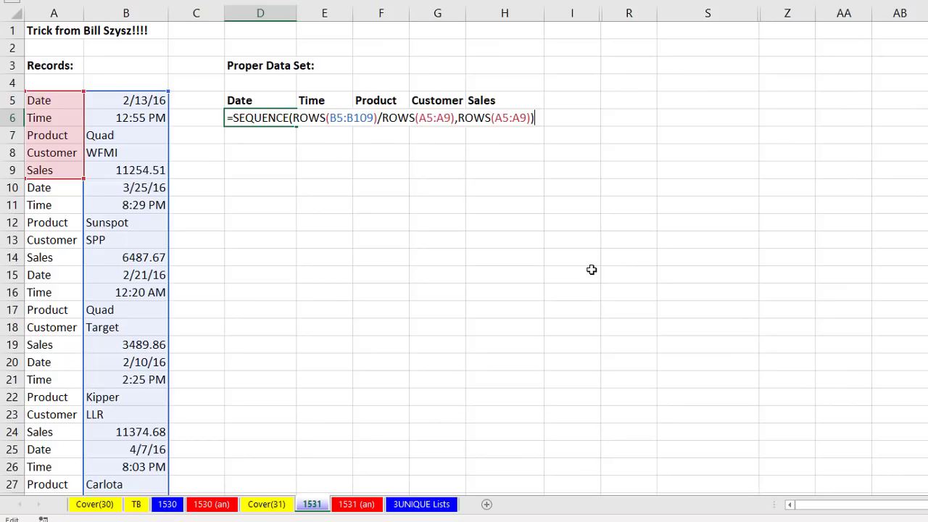
{"action": "key", "text": "Return"}
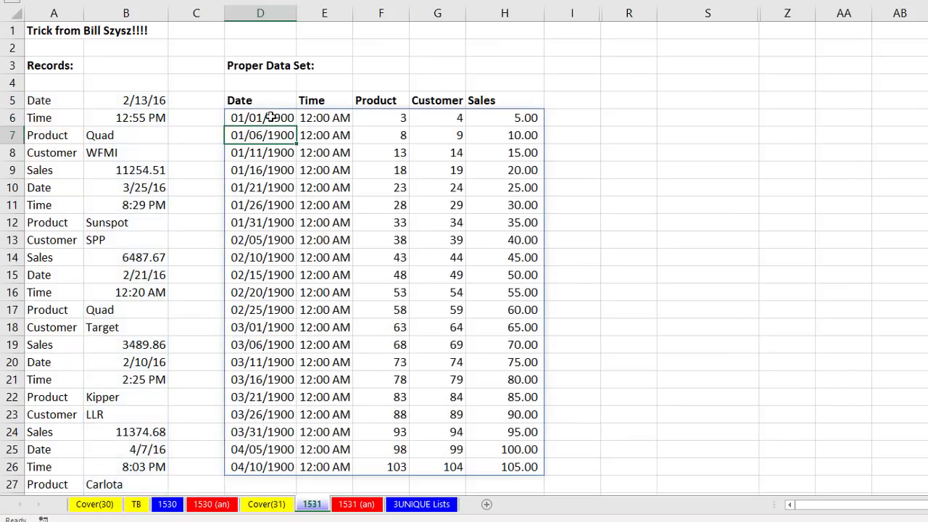
Step: Apply the General number format to the spilled range D6:H26 and undo it
{"action": "left_click_drag", "start_coordinate": [270, 118], "coordinate": [512, 472]}
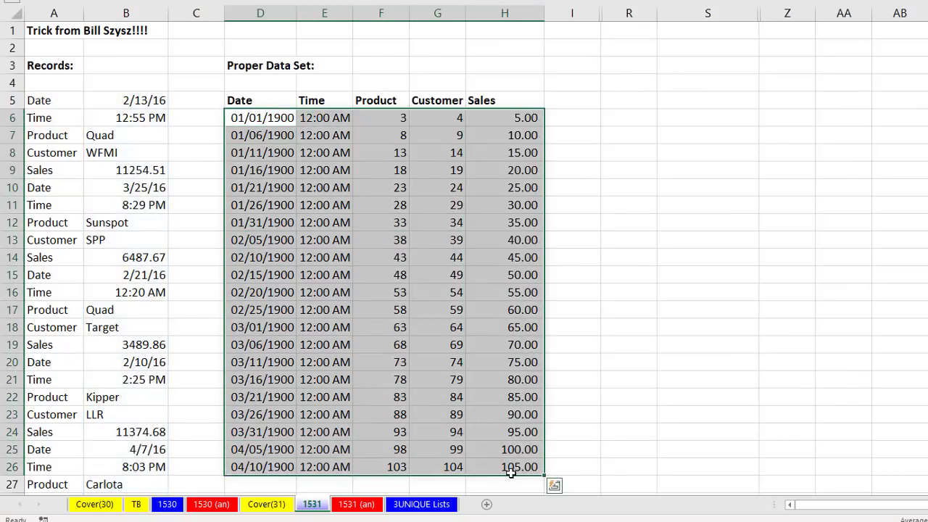
{"action": "key", "text": "ctrl+shift+grave"}
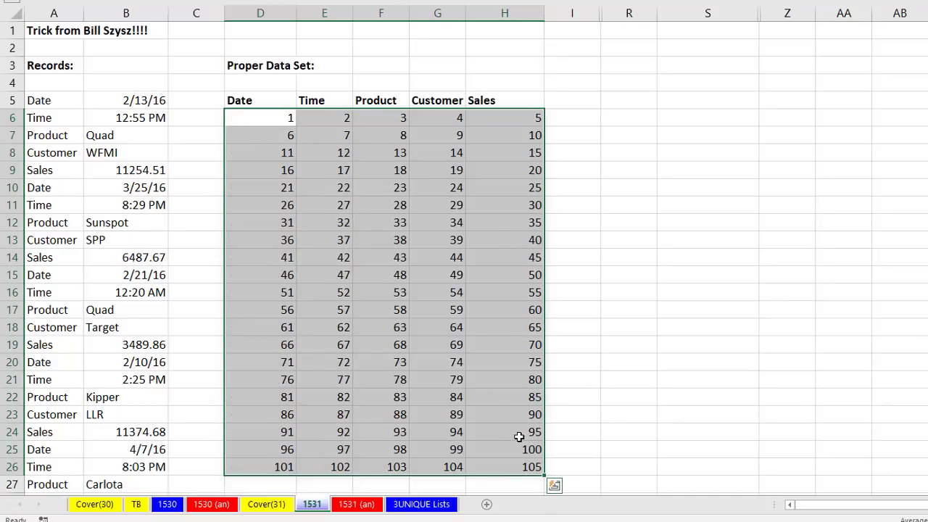
{"action": "key", "text": "ctrl+z"}
Step: Wrap the D6 formula in INDEX with array B5:B109 and the SEQUENCE expression as row_num, and enter it
{"action": "double_click", "coordinate": [249, 117]}
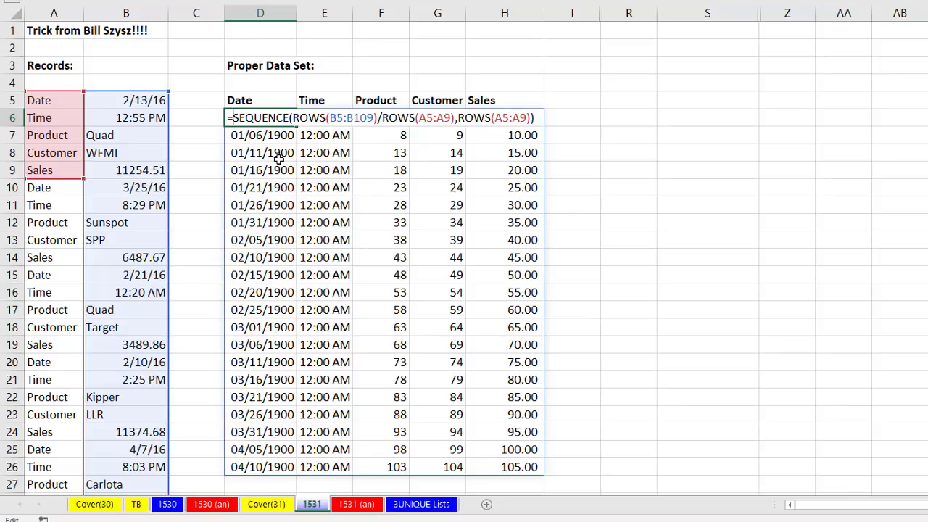
{"action": "type", "text": "INDEX("}
{"action": "left_click", "coordinate": [140, 101]}
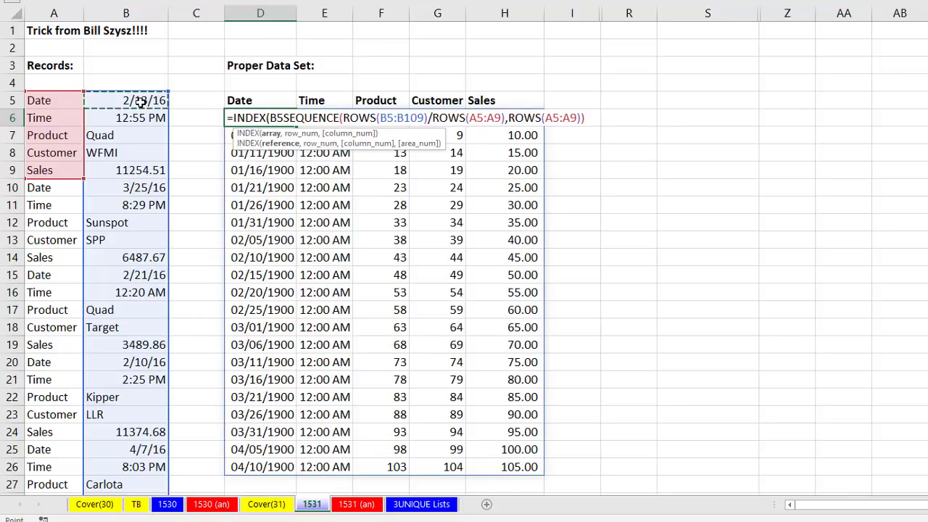
{"action": "key", "text": "ctrl+shift+Down"}
{"action": "key", "text": "ctrl+BackSpace"}
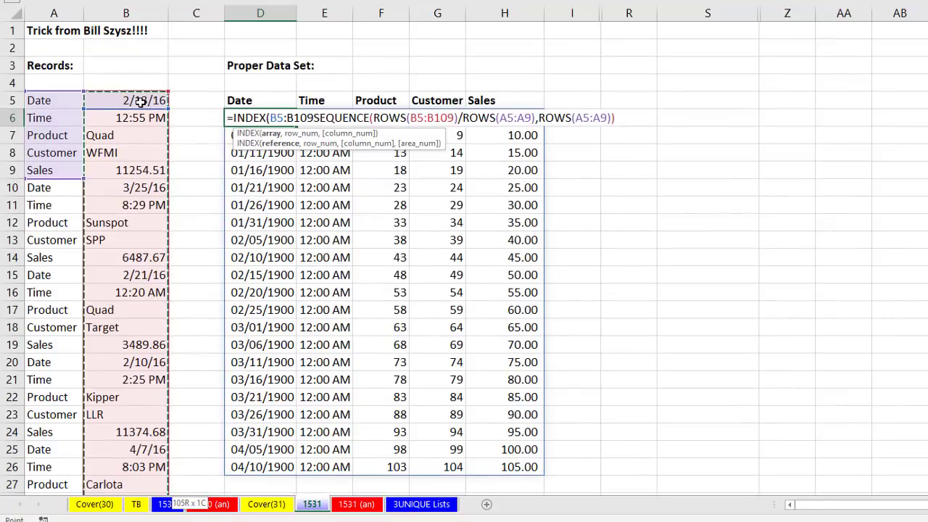
{"action": "type", "text": ","}
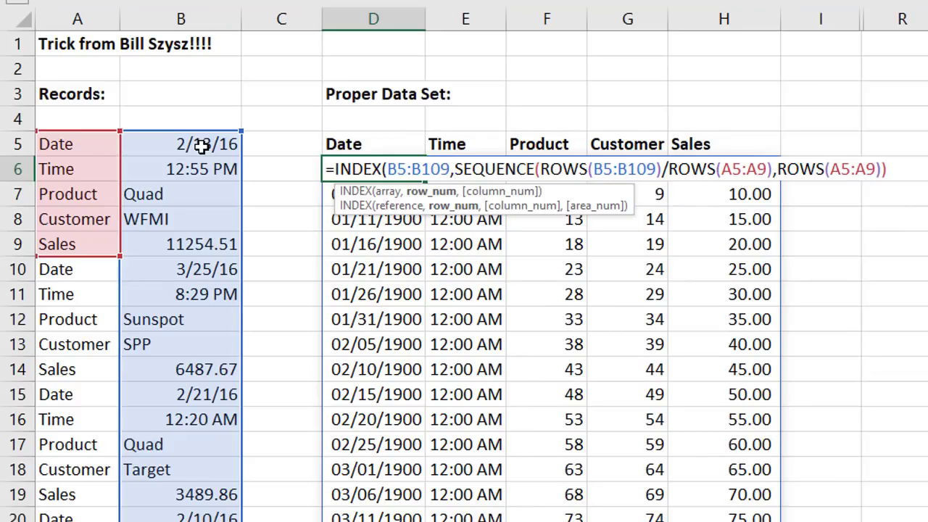
{"action": "left_click", "coordinate": [388, 192]}
{"action": "left_click", "coordinate": [430, 193]}
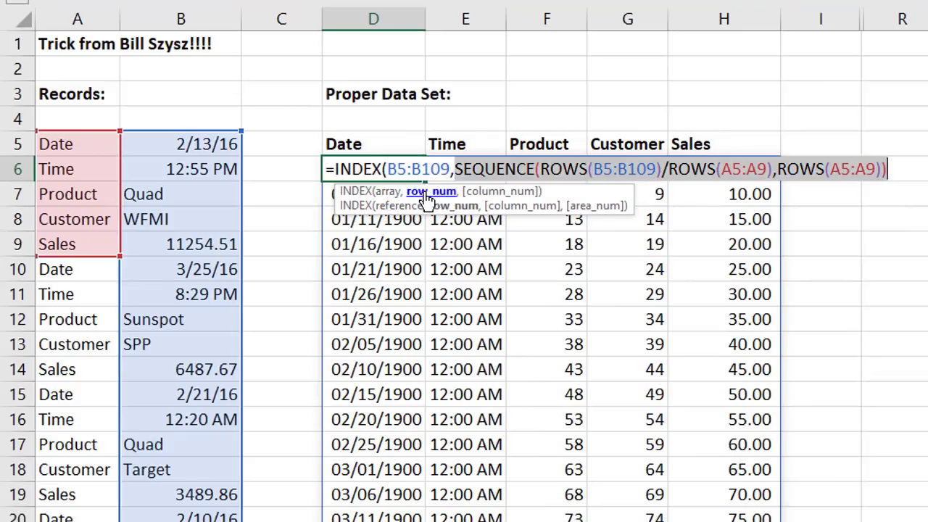
{"action": "left_click", "coordinate": [906, 169]}
{"action": "type", "text": ")"}
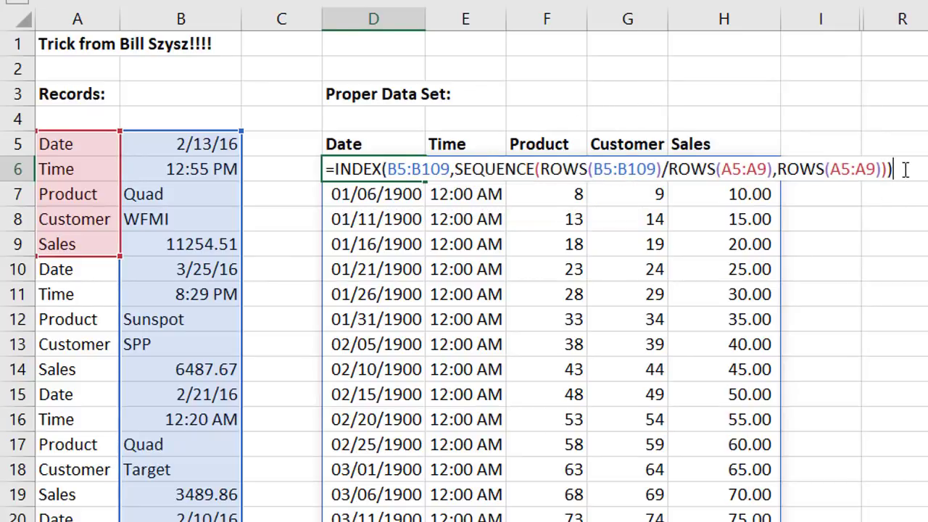
{"action": "key", "text": "Return"}
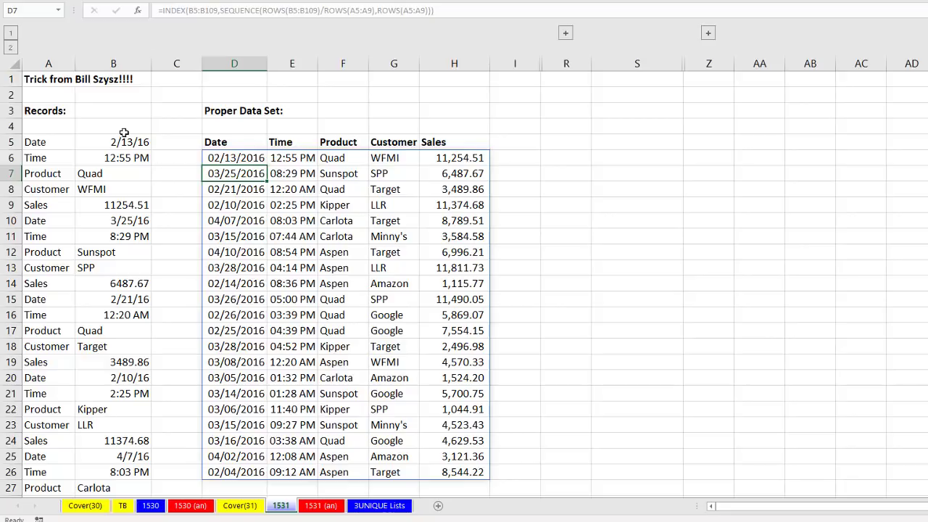
Step: Highlight the source records in B5:B24 and expand the collapsed column group starting at column J
{"action": "left_click_drag", "start_coordinate": [124, 138], "coordinate": [124, 440]}
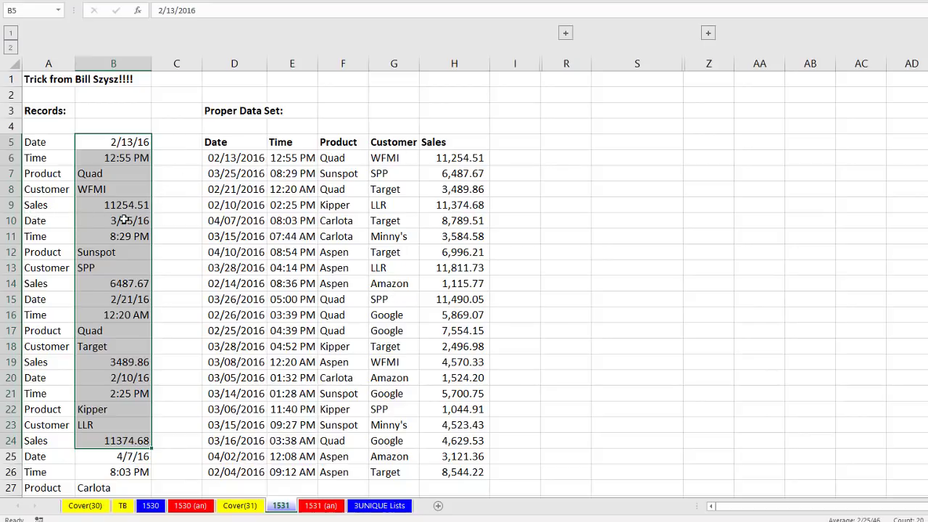
{"action": "left_click", "coordinate": [565, 34]}
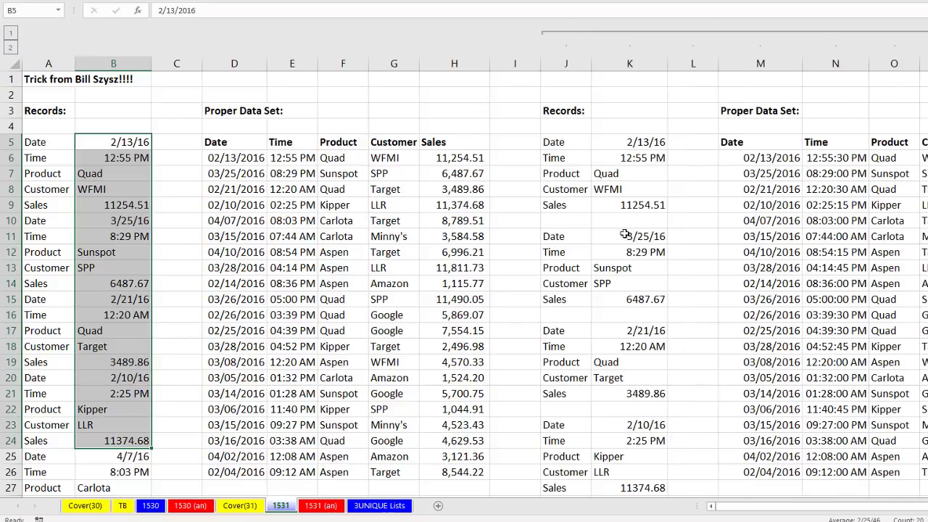
{"action": "left_click_drag", "start_coordinate": [747, 508], "coordinate": [800, 510]}
Step: Open the M6 formula and examine INDEX's array argument, including FILTER's array K5:K129 and include condition K5:K129<>0
{"action": "double_click", "coordinate": [458, 157]}
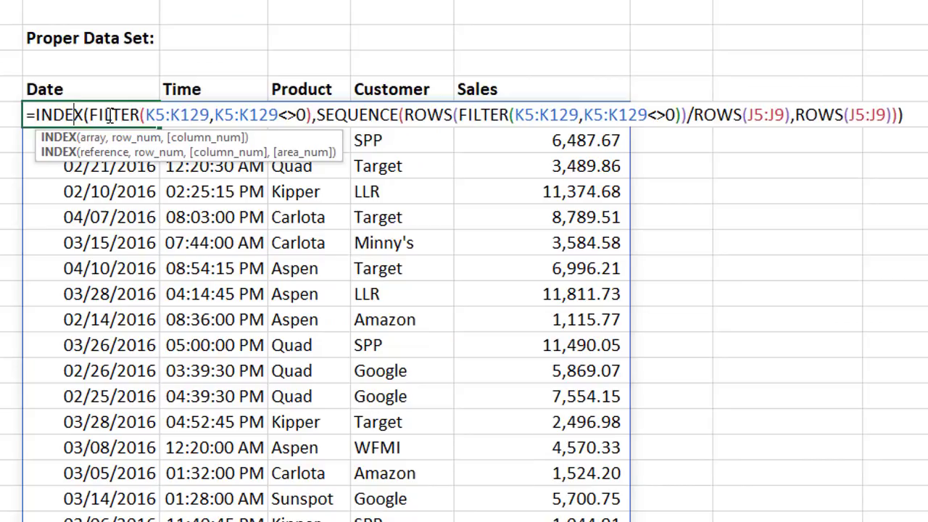
{"action": "left_click", "coordinate": [462, 173]}
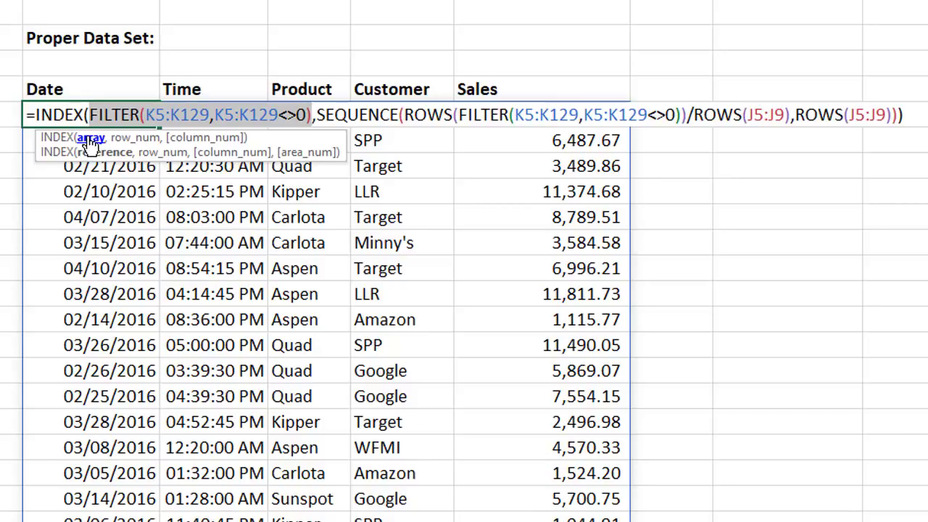
{"action": "left_click", "coordinate": [171, 115]}
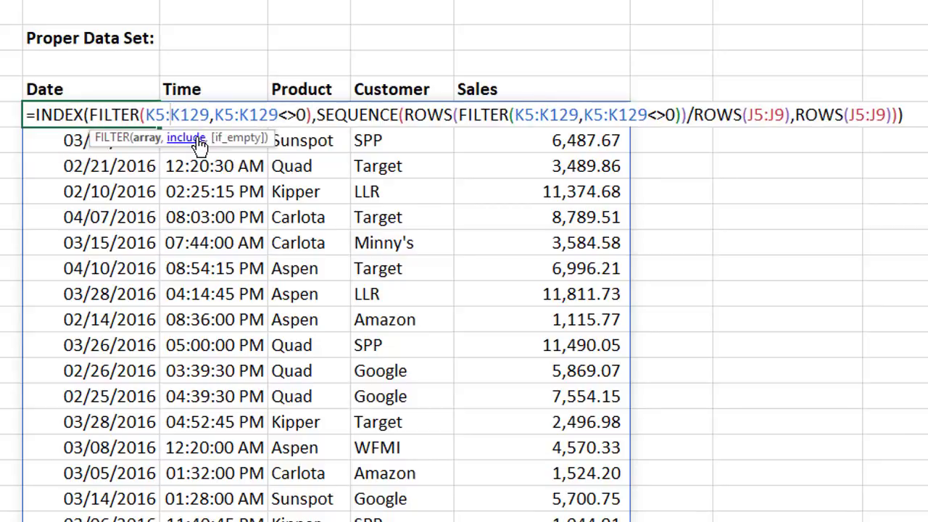
{"action": "left_click", "coordinate": [200, 145]}
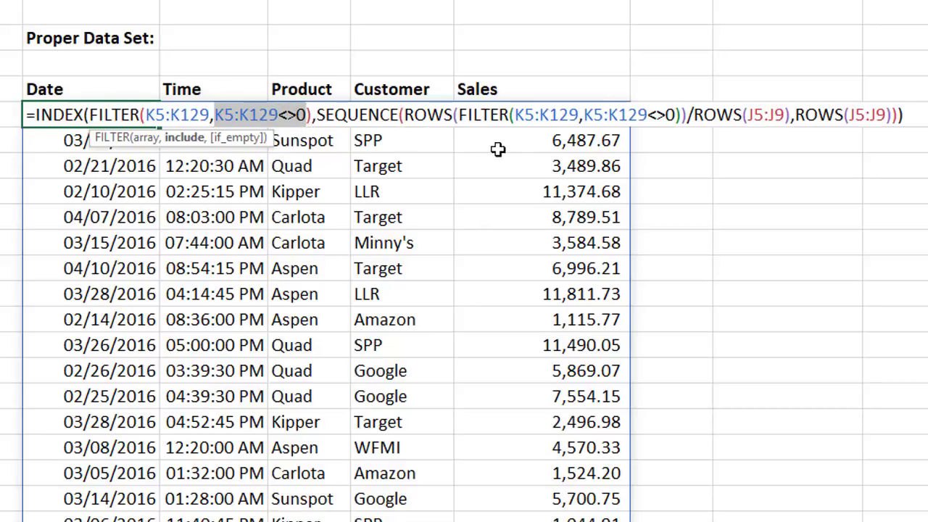
Step: Examine the FILTER expression inside ROWS in the M6 formula's SEQUENCE argument, including its array and include arguments, and close the formula
{"action": "left_click", "coordinate": [456, 114]}
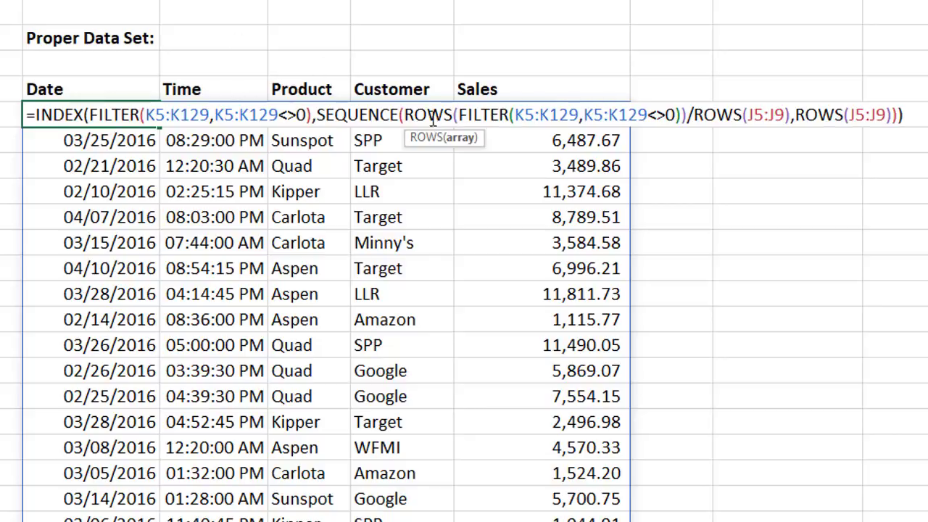
{"action": "left_click", "coordinate": [468, 138]}
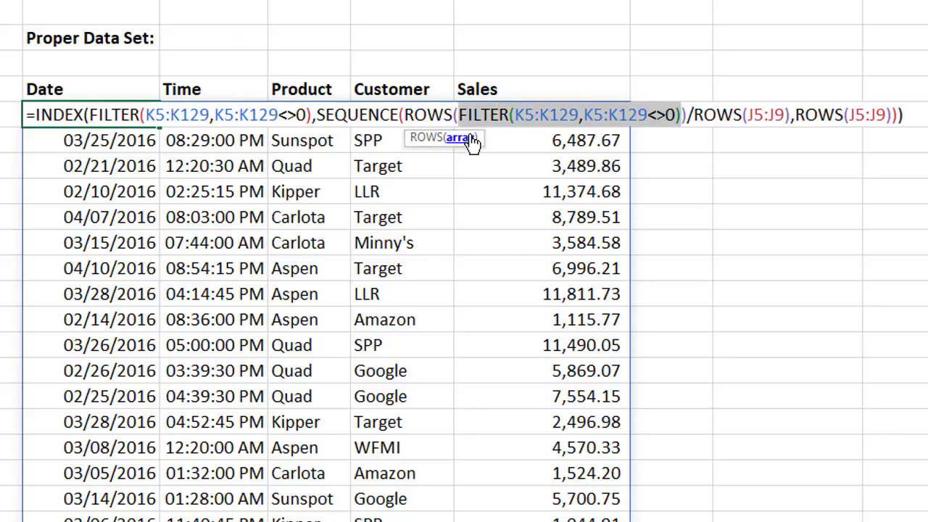
{"action": "left_click", "coordinate": [535, 116]}
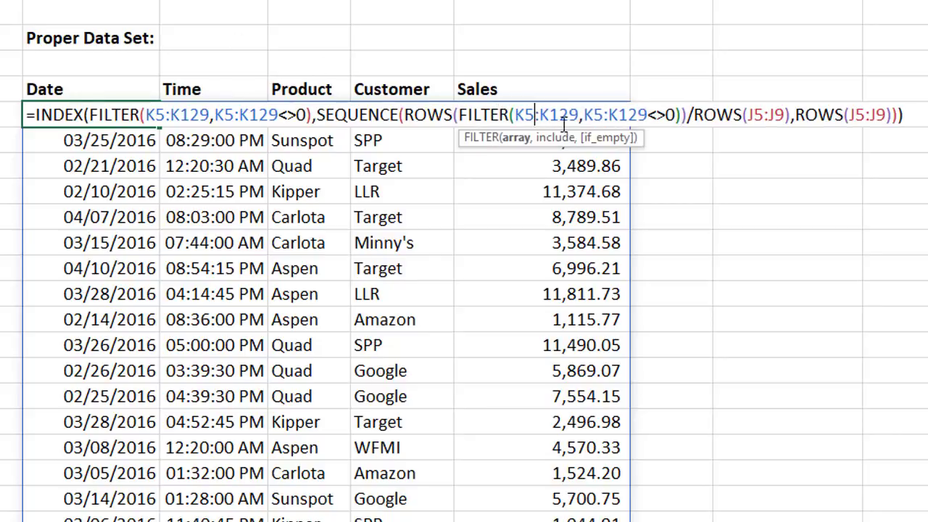
{"action": "left_click", "coordinate": [601, 116]}
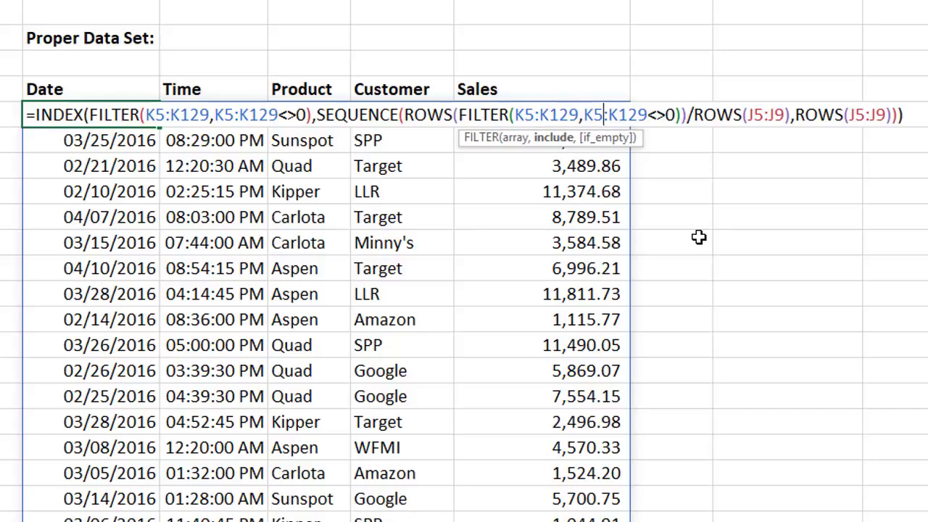
{"action": "key", "text": "Return"}
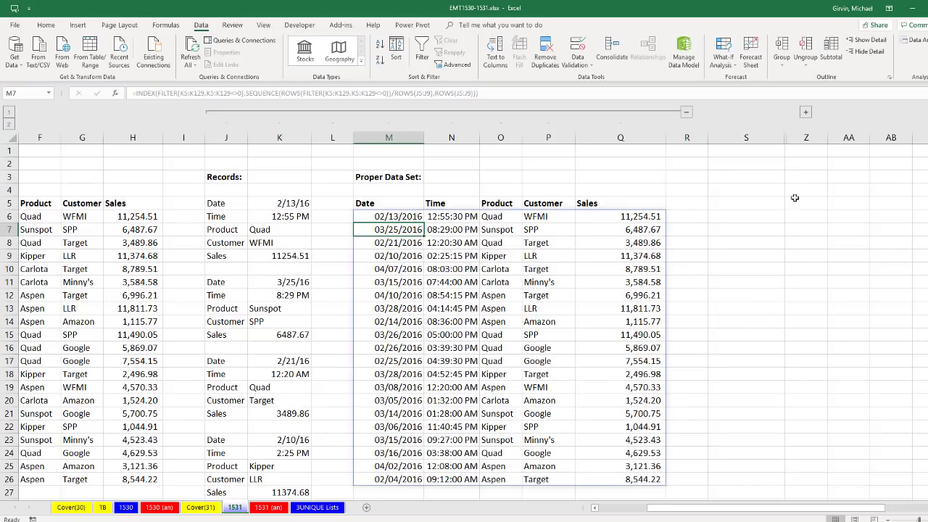
Step: Expand the collapsed column group starting at column T and open the formulas in T6 and D6 for inspection
{"action": "left_click", "coordinate": [806, 112]}
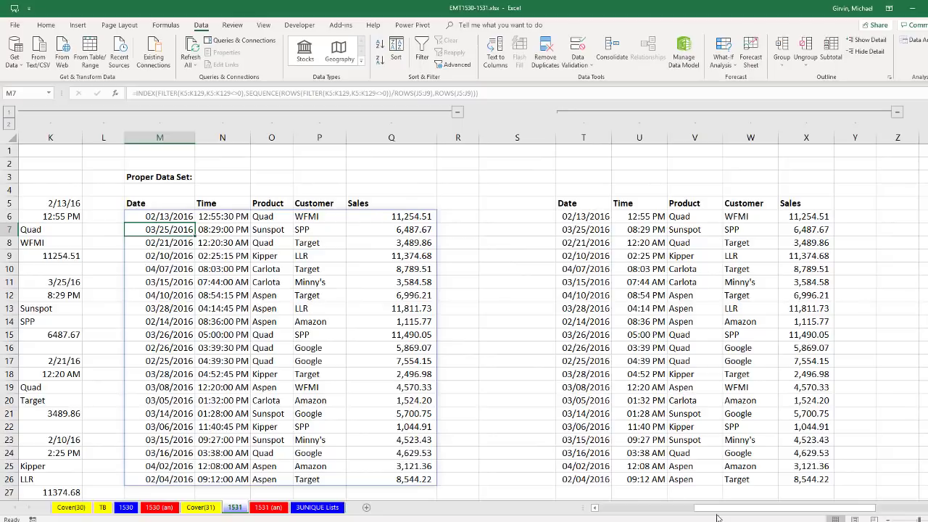
{"action": "left_click_drag", "start_coordinate": [718, 518], "coordinate": [765, 517]}
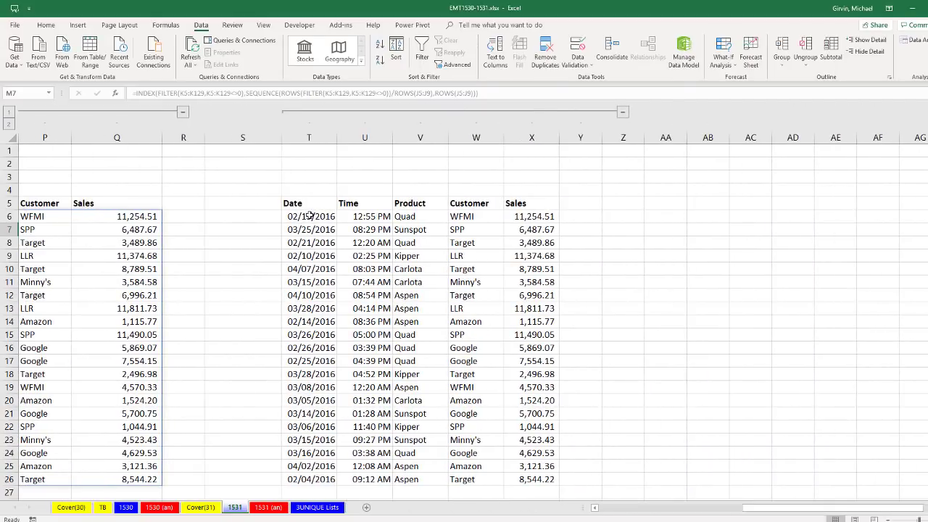
{"action": "double_click", "coordinate": [310, 216]}
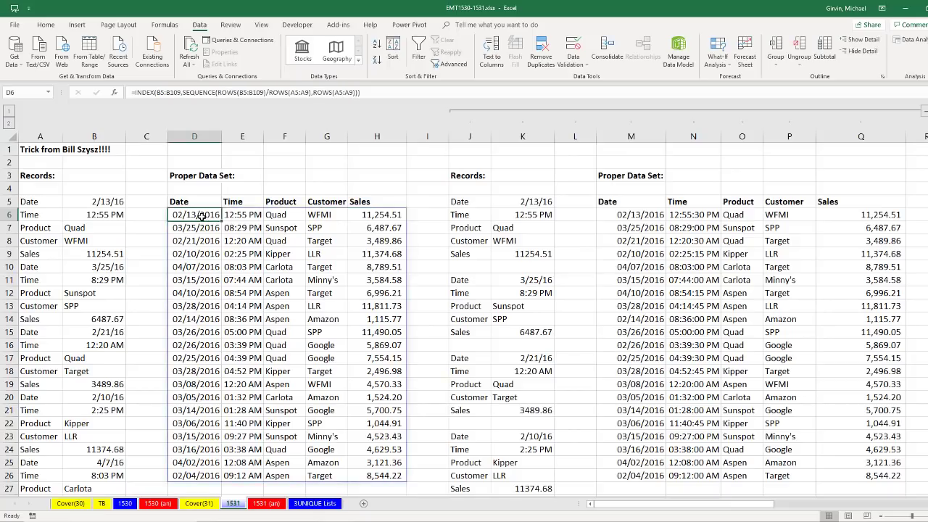
{"action": "key", "text": "F2"}
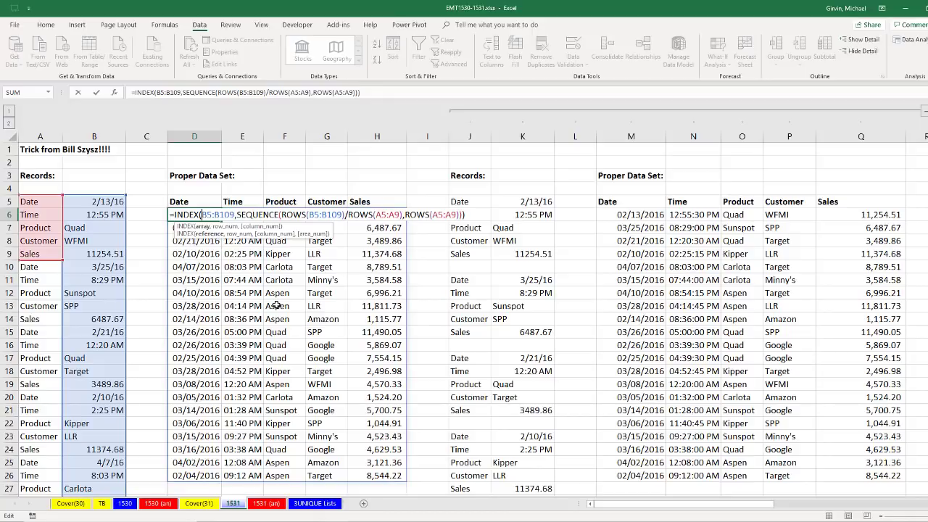